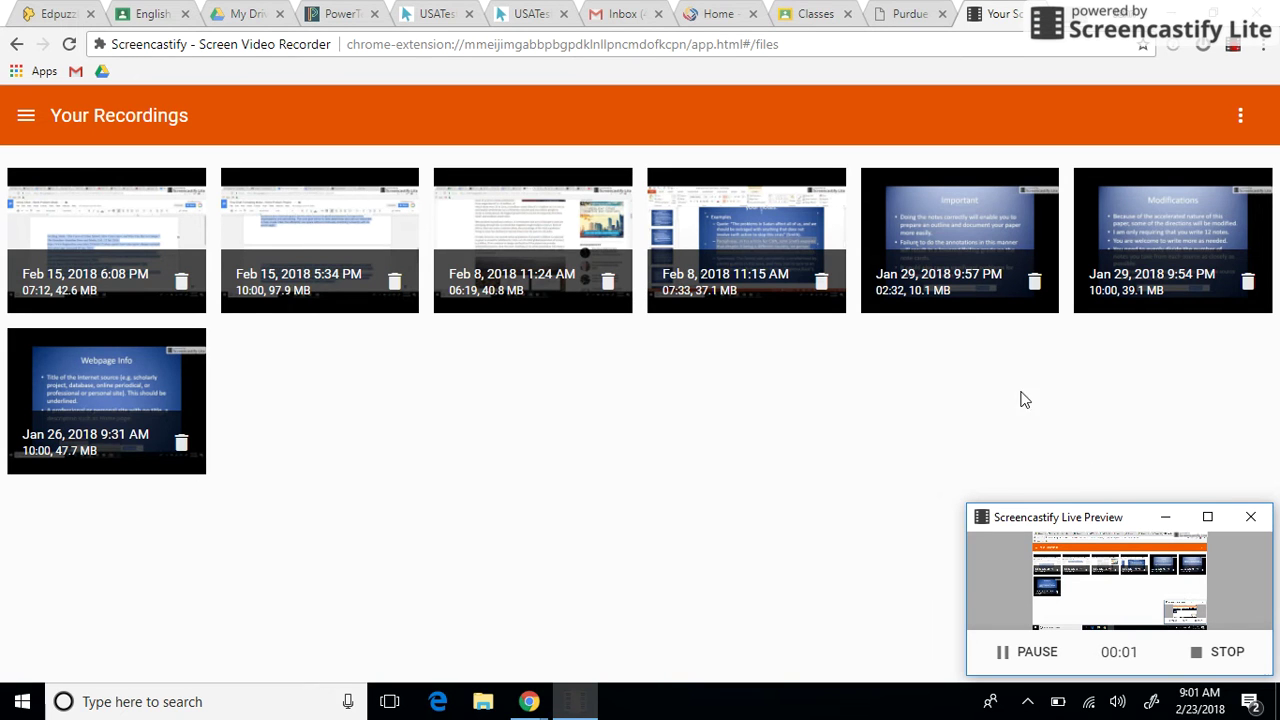
- Switch to the bhp.anderson2.org home page tab and show the Directory menu
click(724, 12)
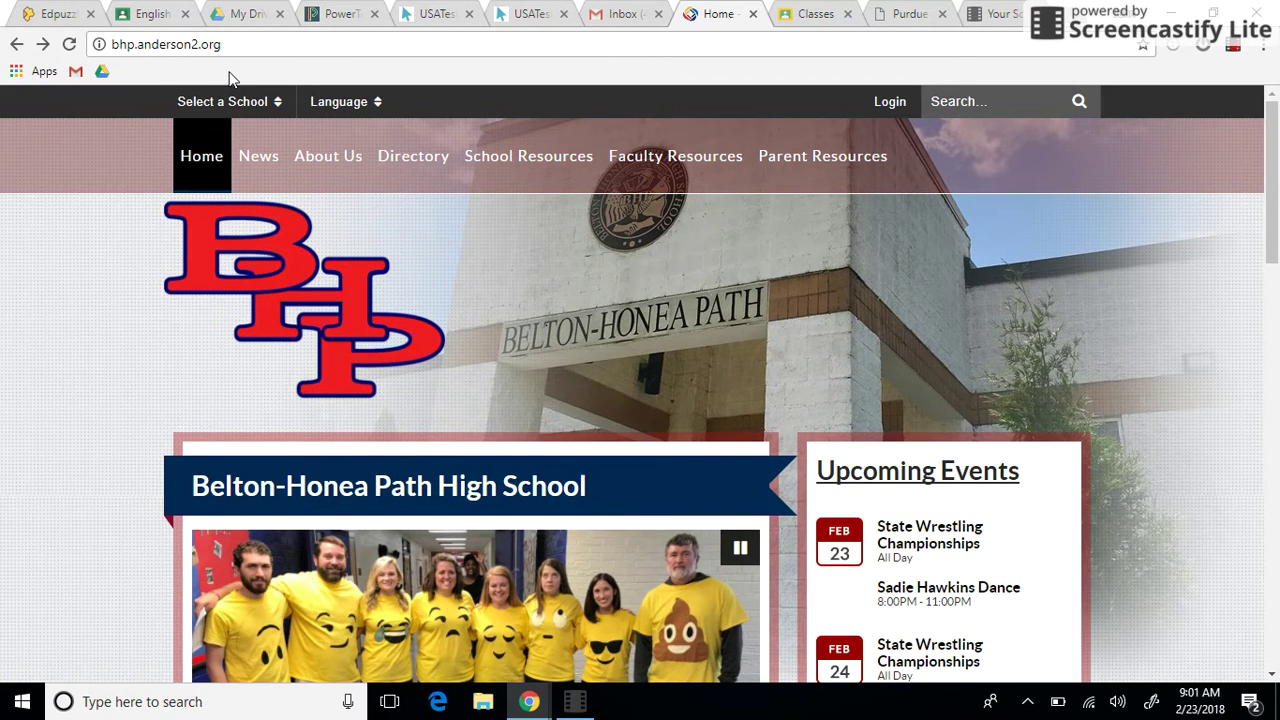
mouse_move(409, 163)
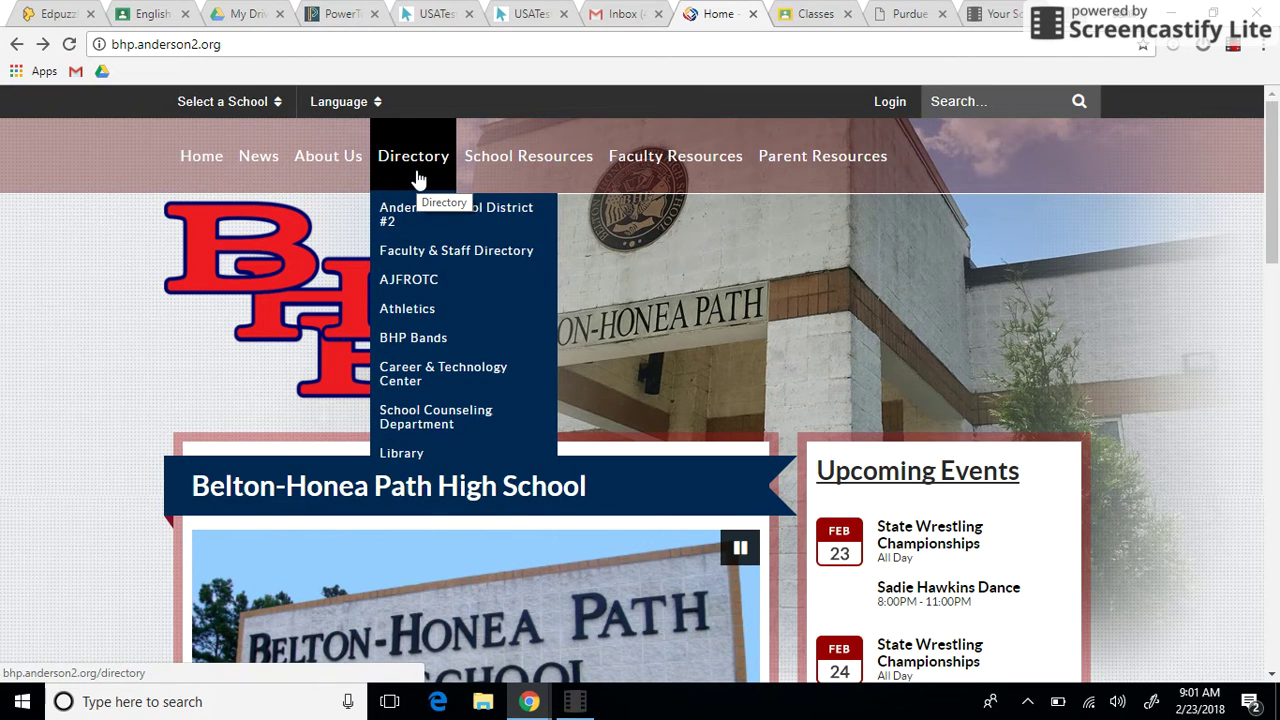
- Open the BHP Library site from Directory and follow its DISCUS Virtual Library link
click(426, 458)
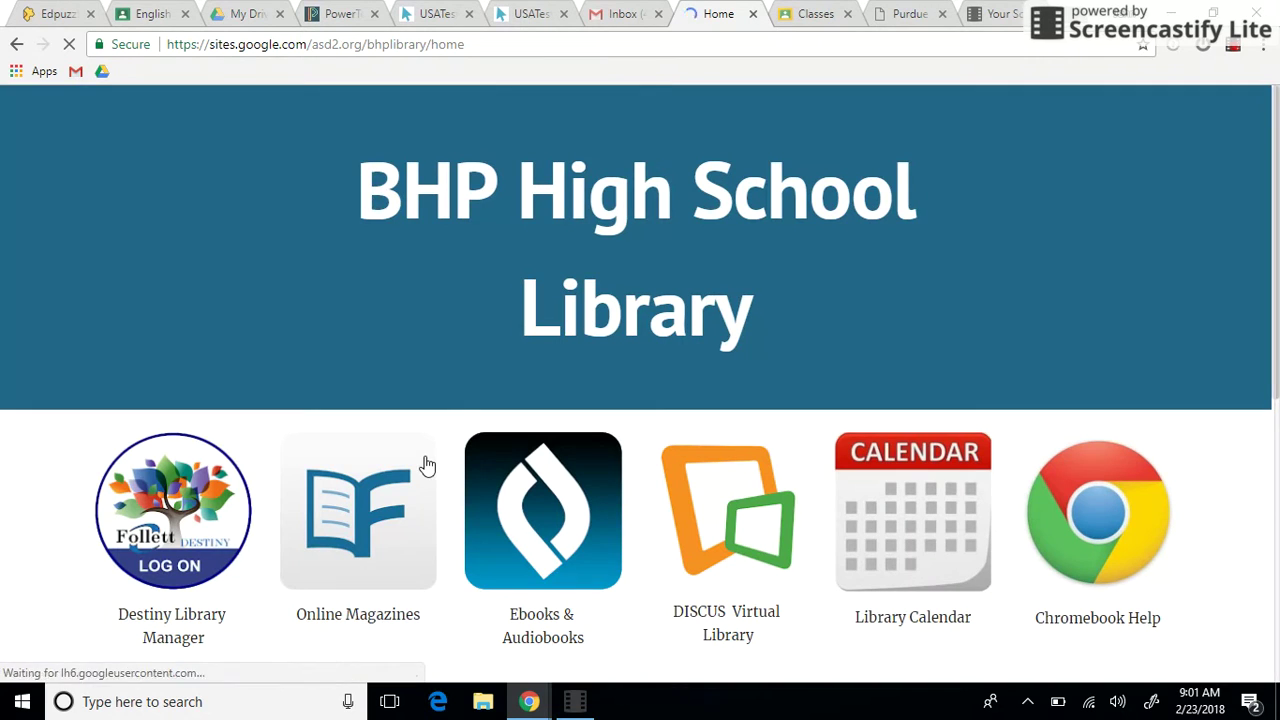
scroll(830, 376, down, 1)
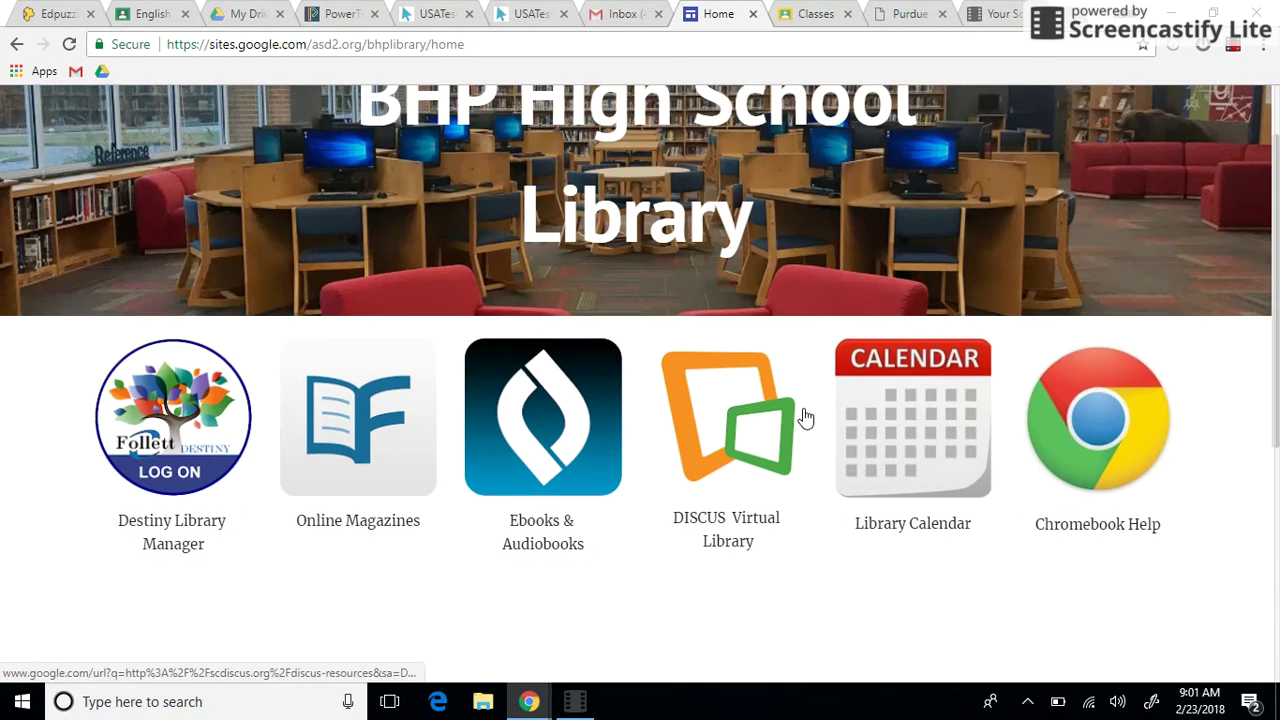
scroll(814, 365, down, 2)
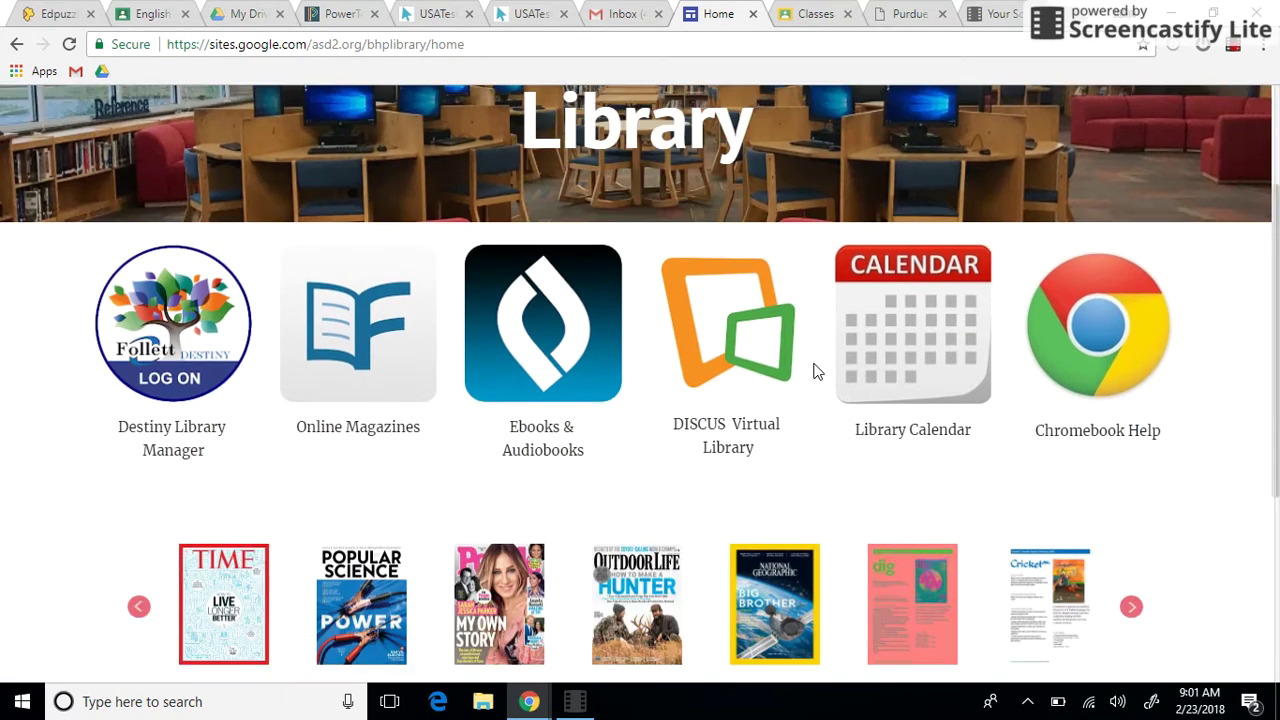
scroll(814, 372, down, 2)
scroll(814, 371, up, 2)
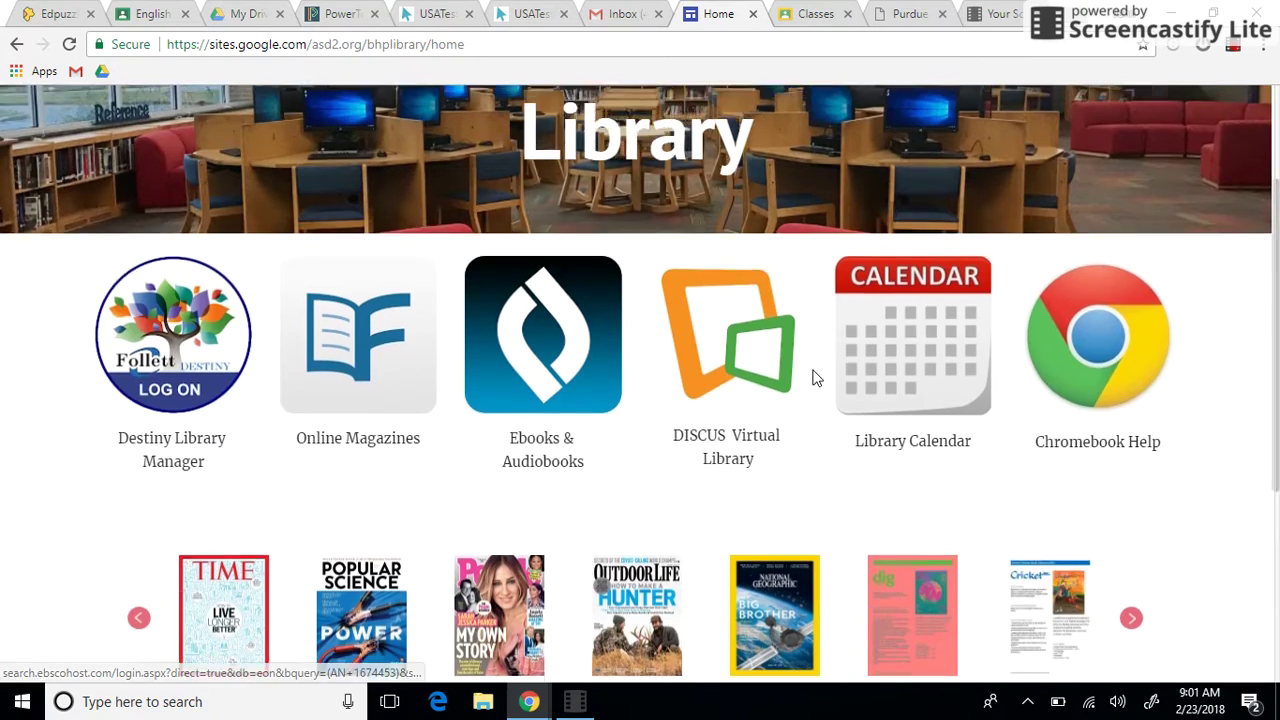
scroll(812, 376, up, 2)
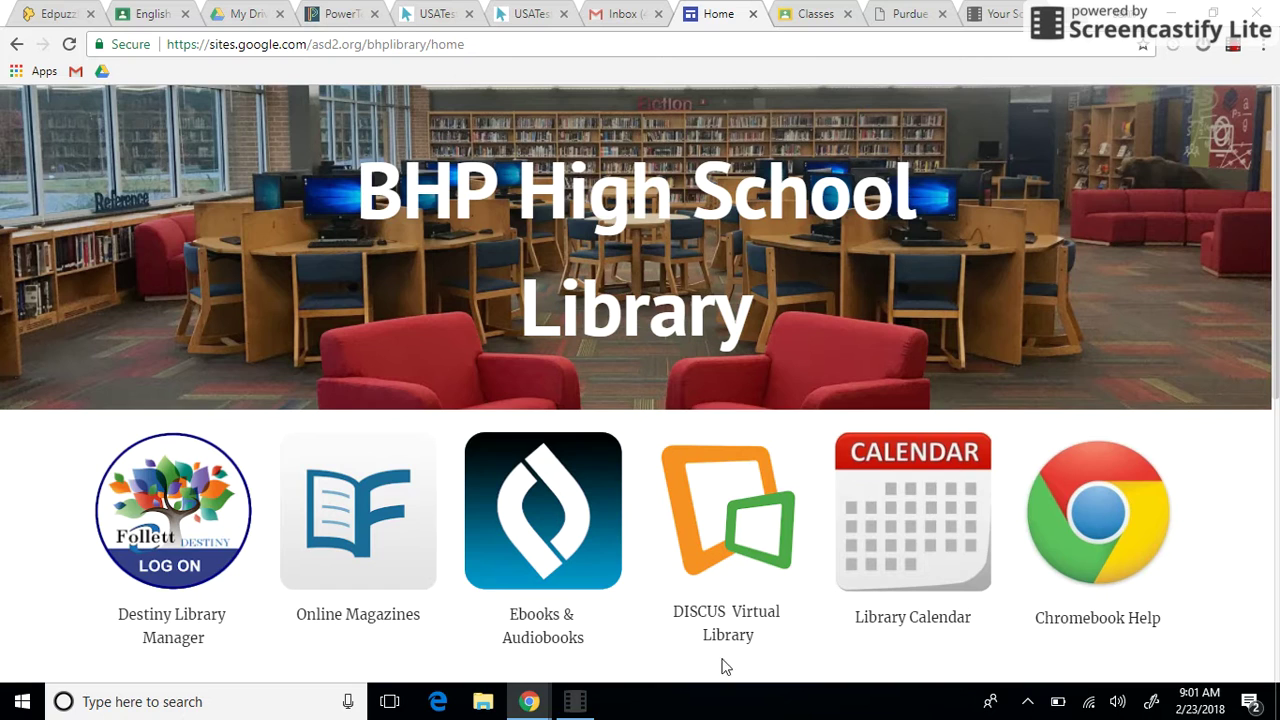
click(739, 515)
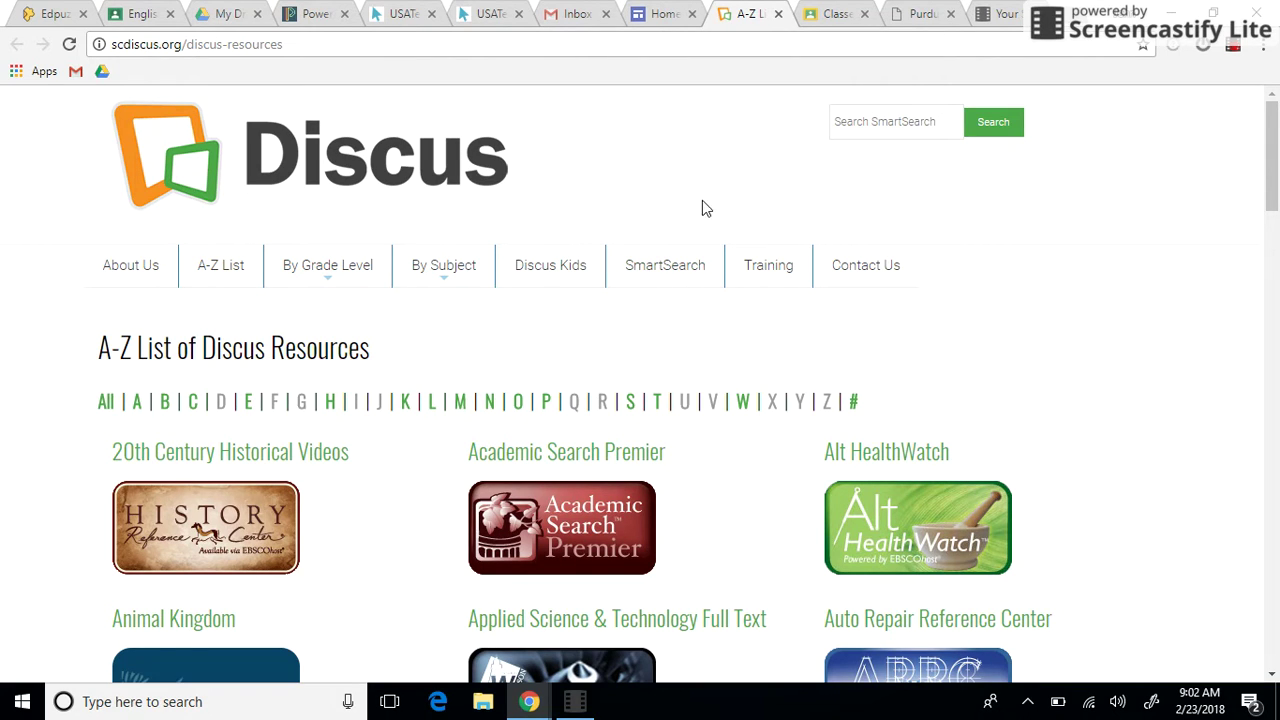
- Go from the A-Z resource list to the Discus SmartSearch page
click(686, 279)
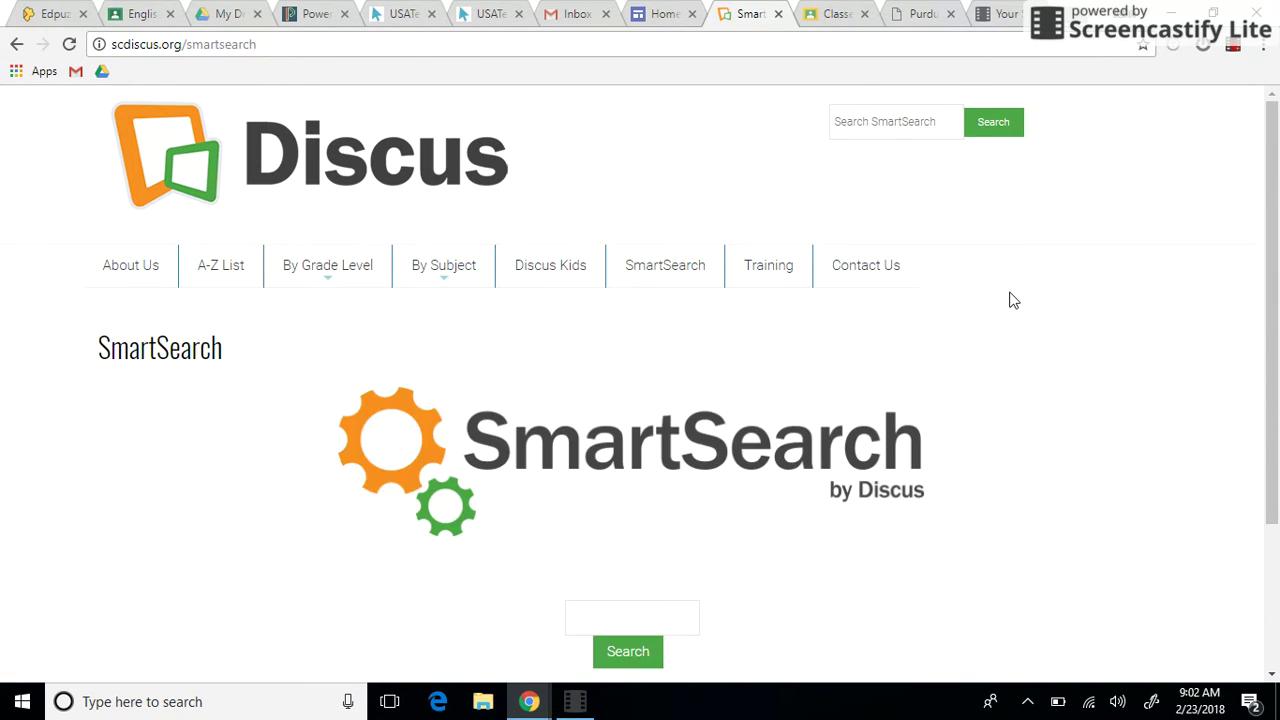
- Search Discus SmartSearch for the suggested query 'technology in schools'
scroll(837, 331, down, 2)
scroll(700, 411, up, 1)
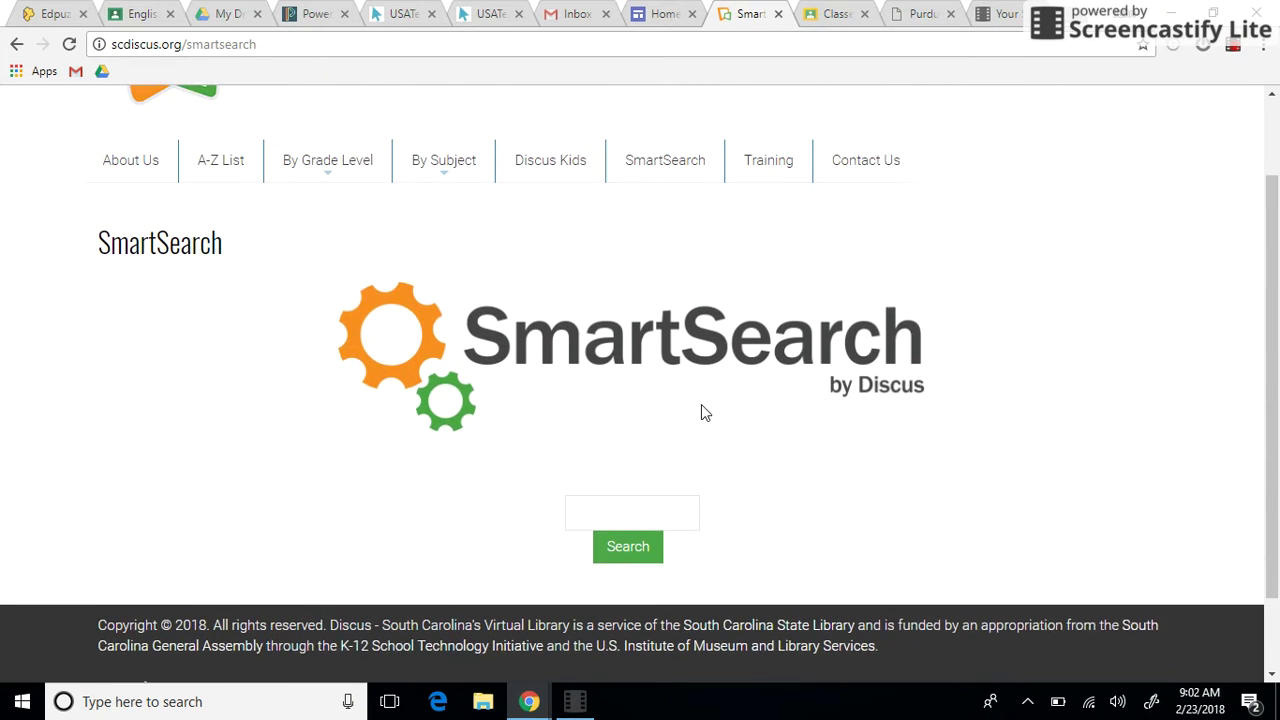
click(606, 534)
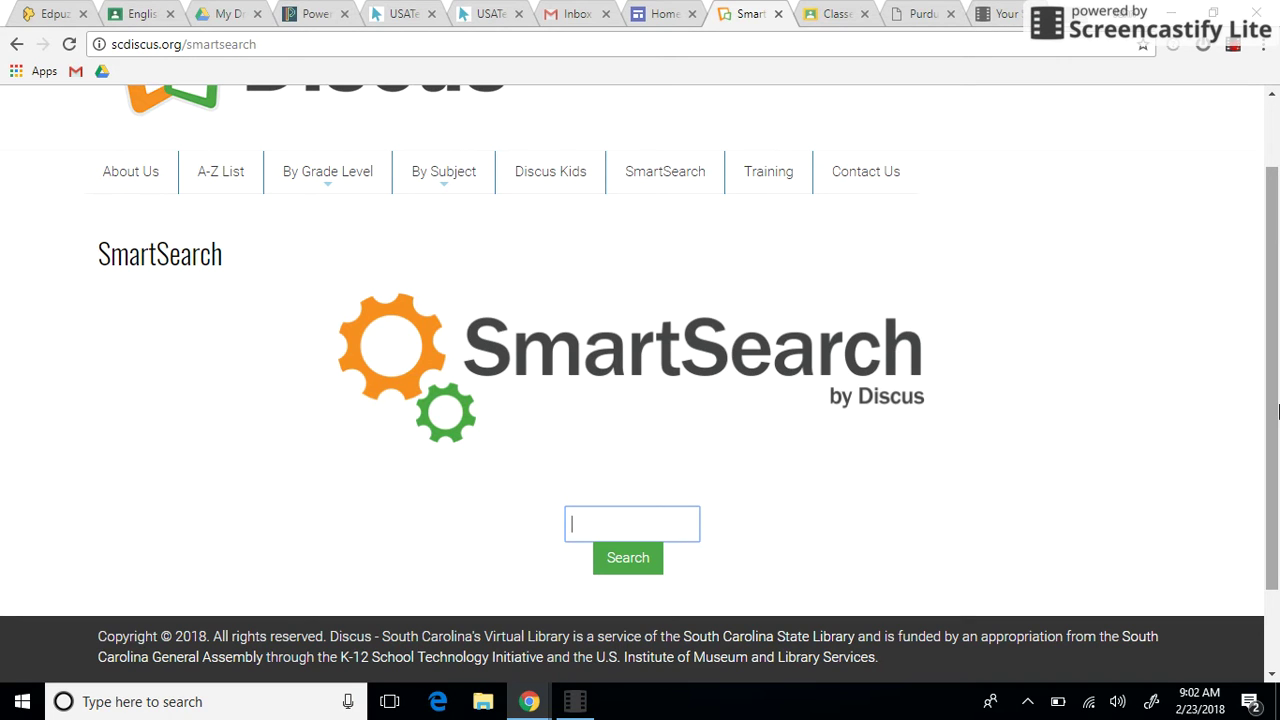
text(ech)
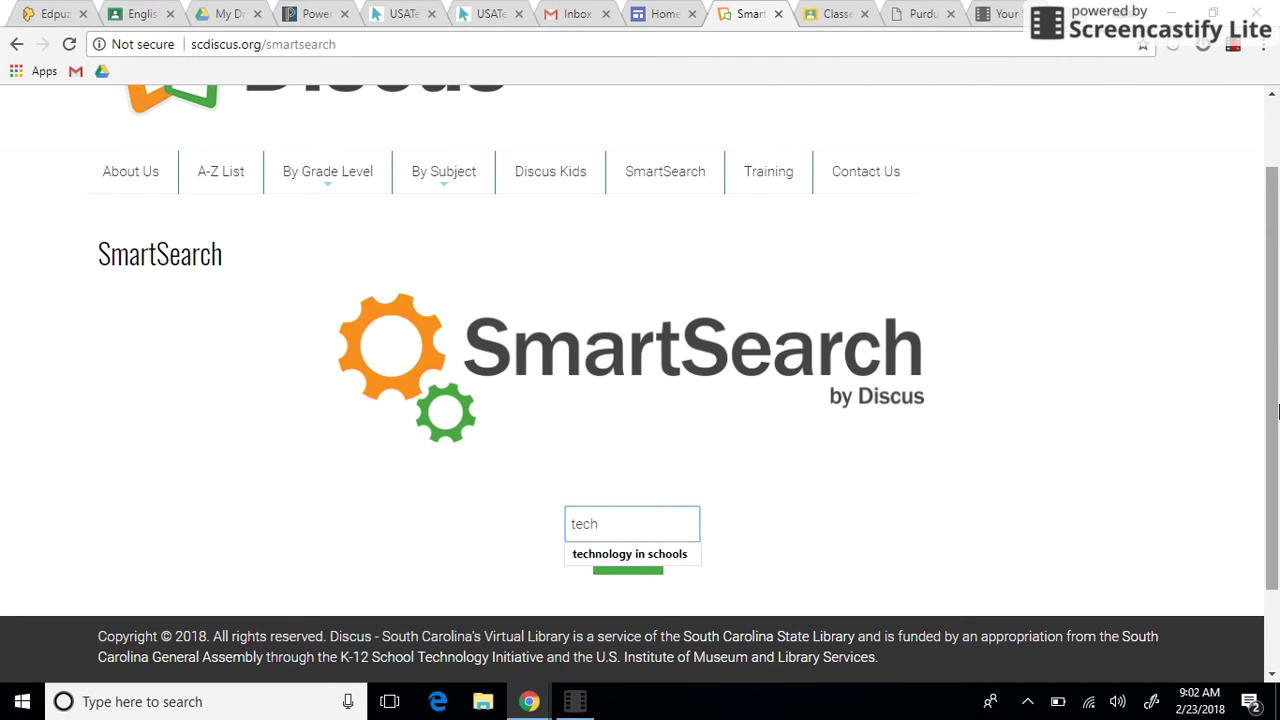
click(685, 553)
click(622, 558)
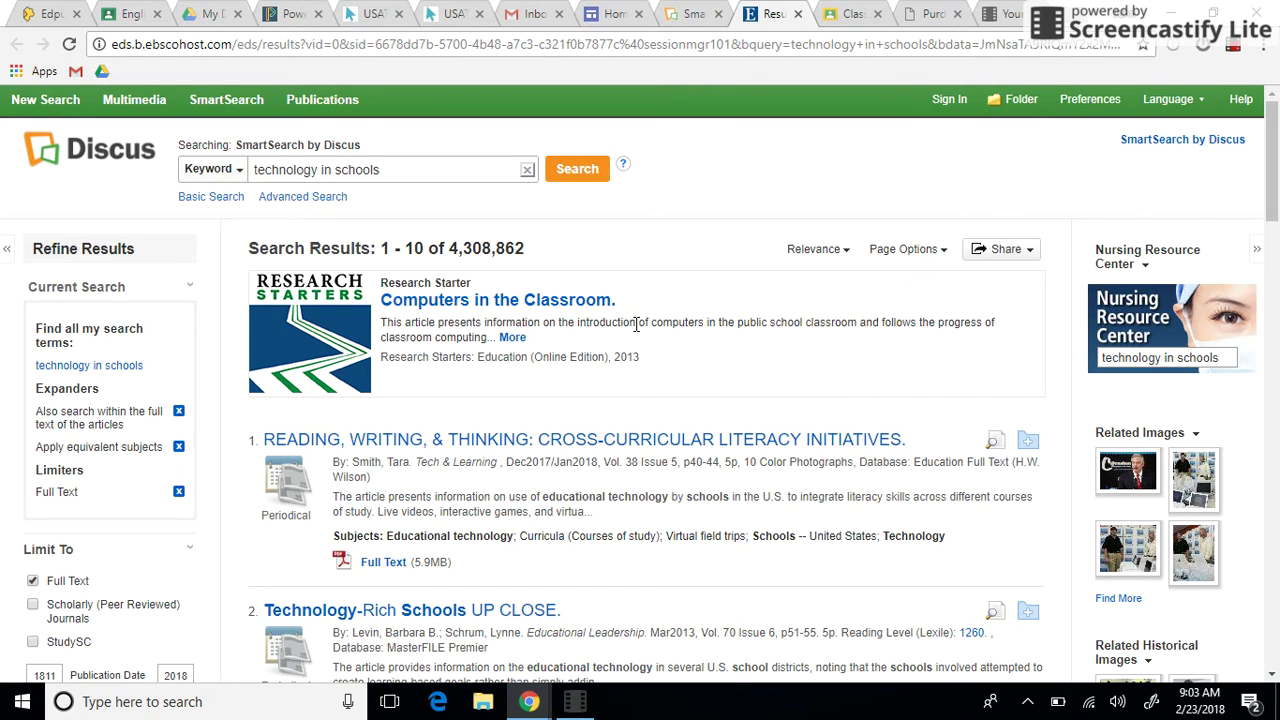
- Scroll through results 1–9, past Technology-Rich Schools UP CLOSE and the 76 Associated Press videos
scroll(634, 323, down, 3)
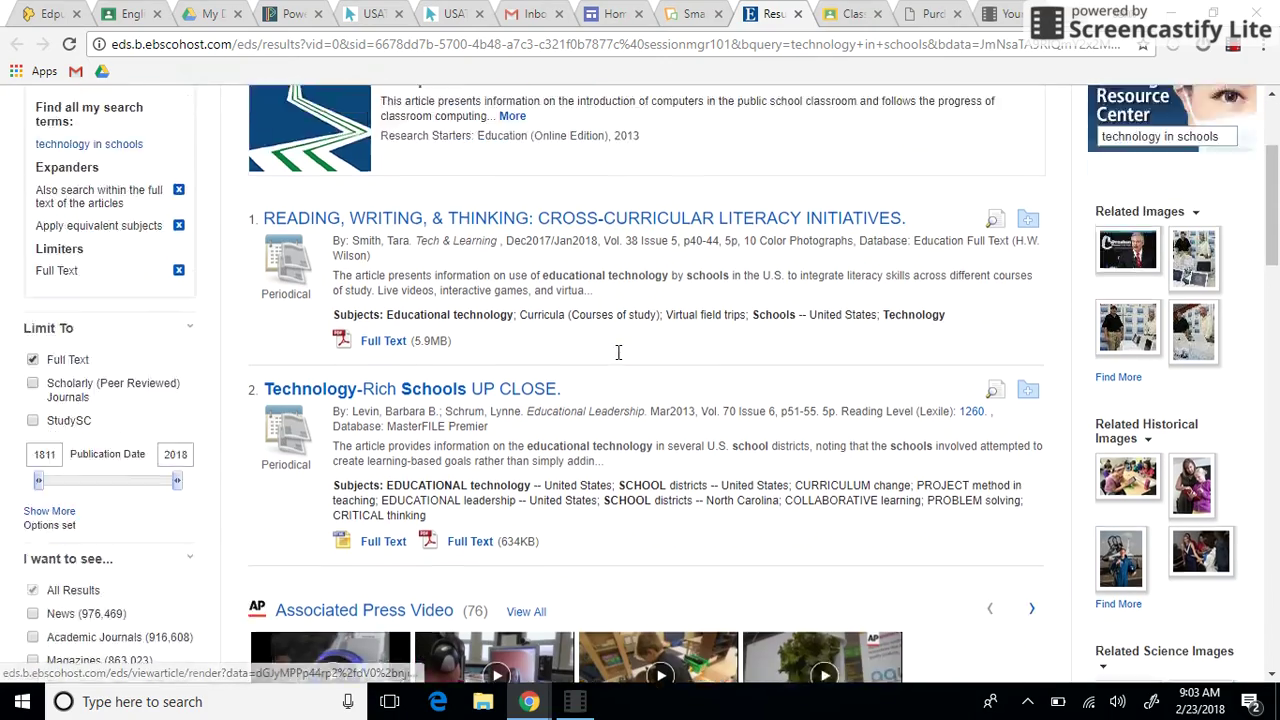
scroll(618, 351, down, 5)
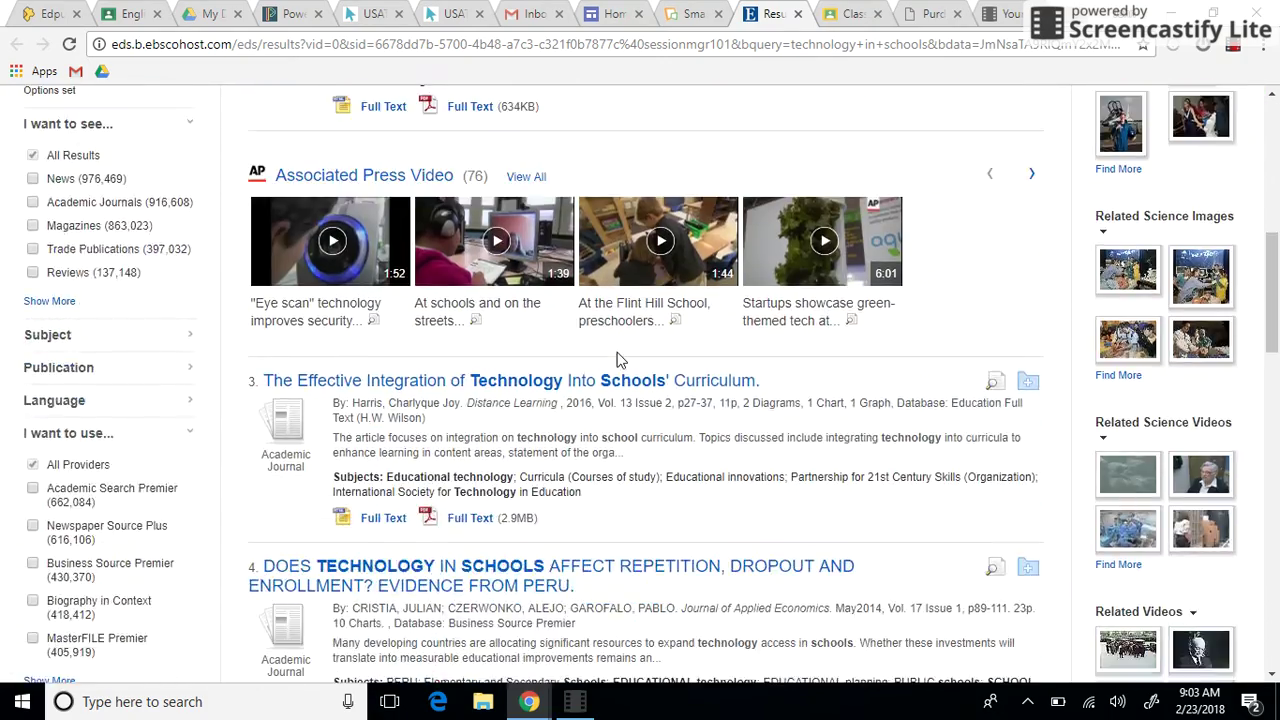
scroll(622, 352, up, 8)
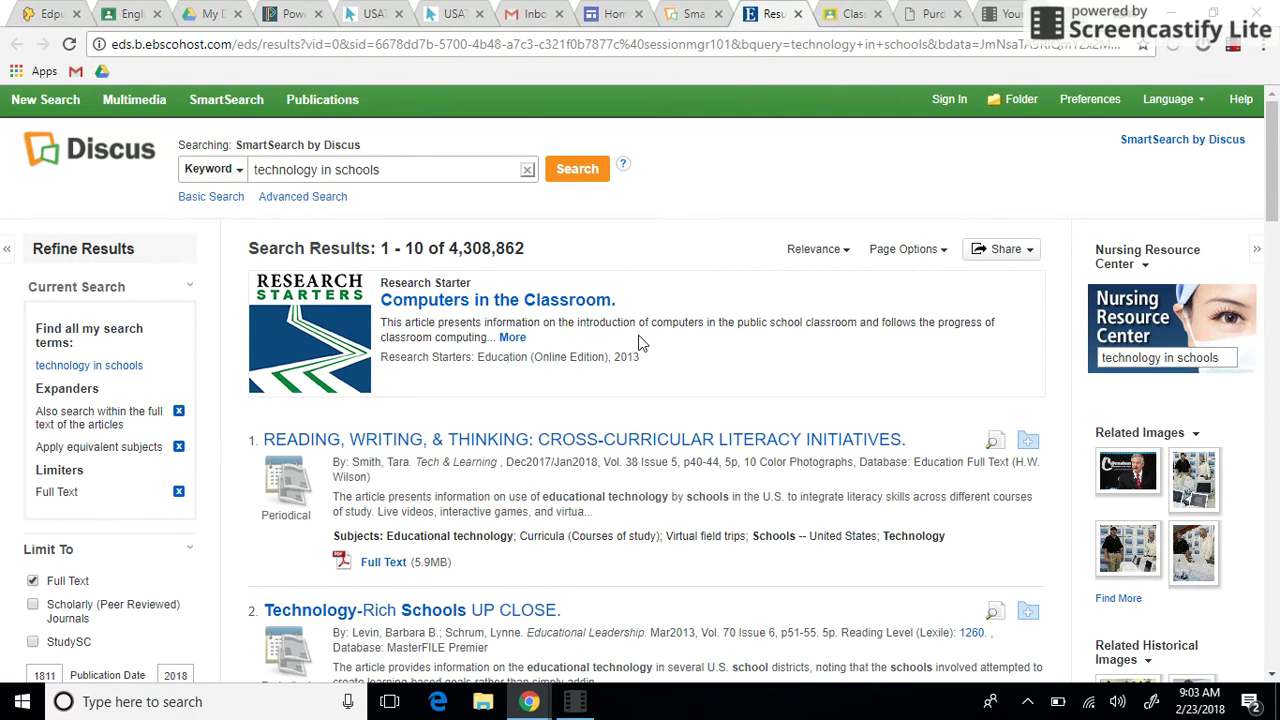
scroll(640, 343, down, 1)
scroll(629, 360, down, 1)
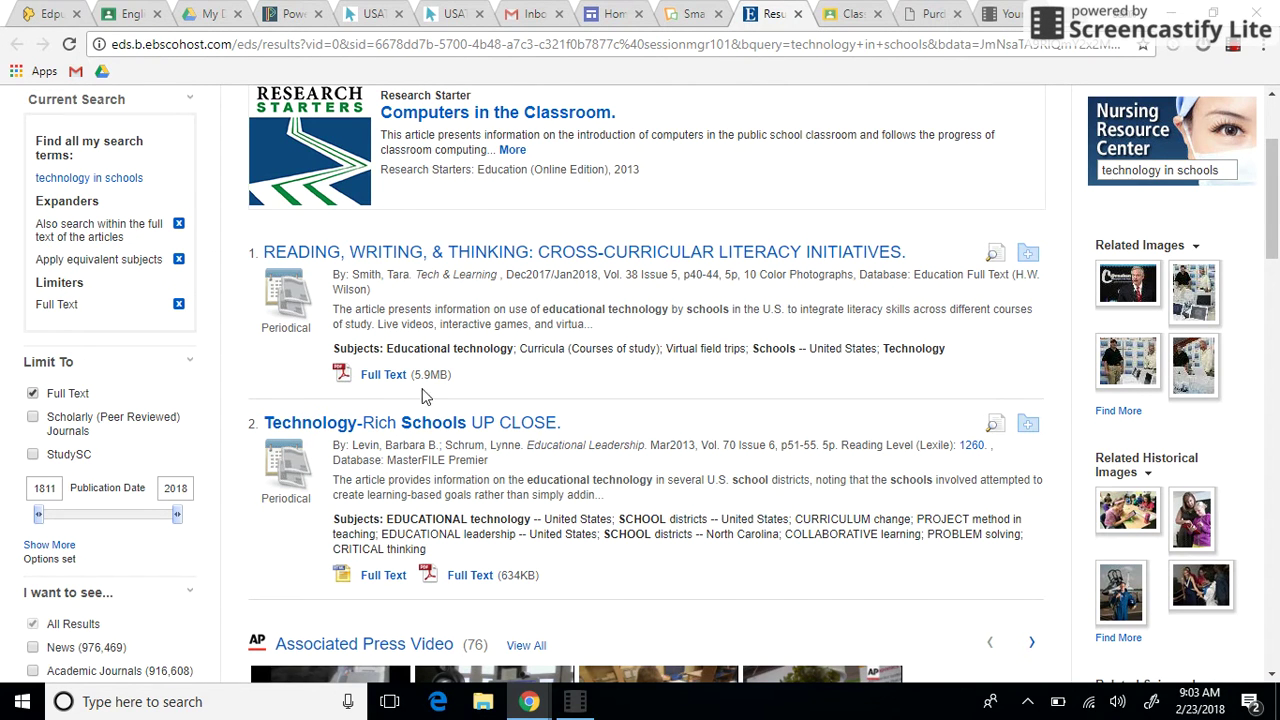
scroll(375, 492, down, 1)
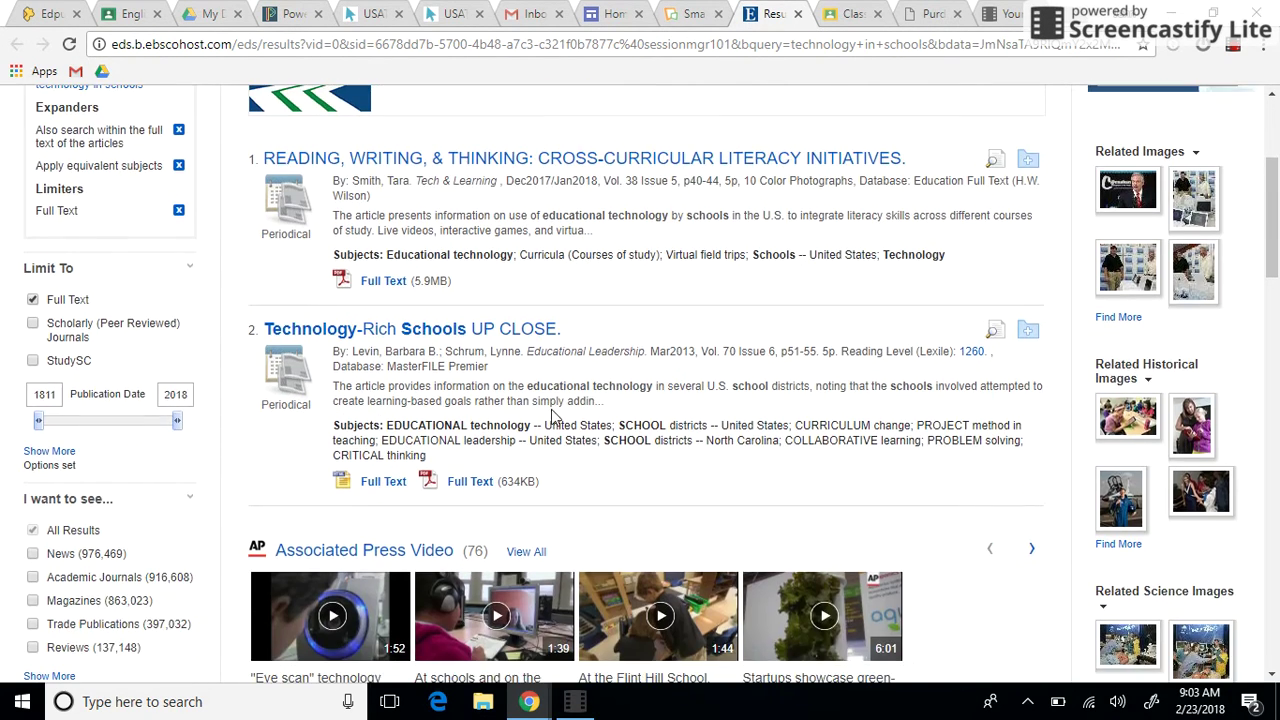
scroll(372, 462, down, 7)
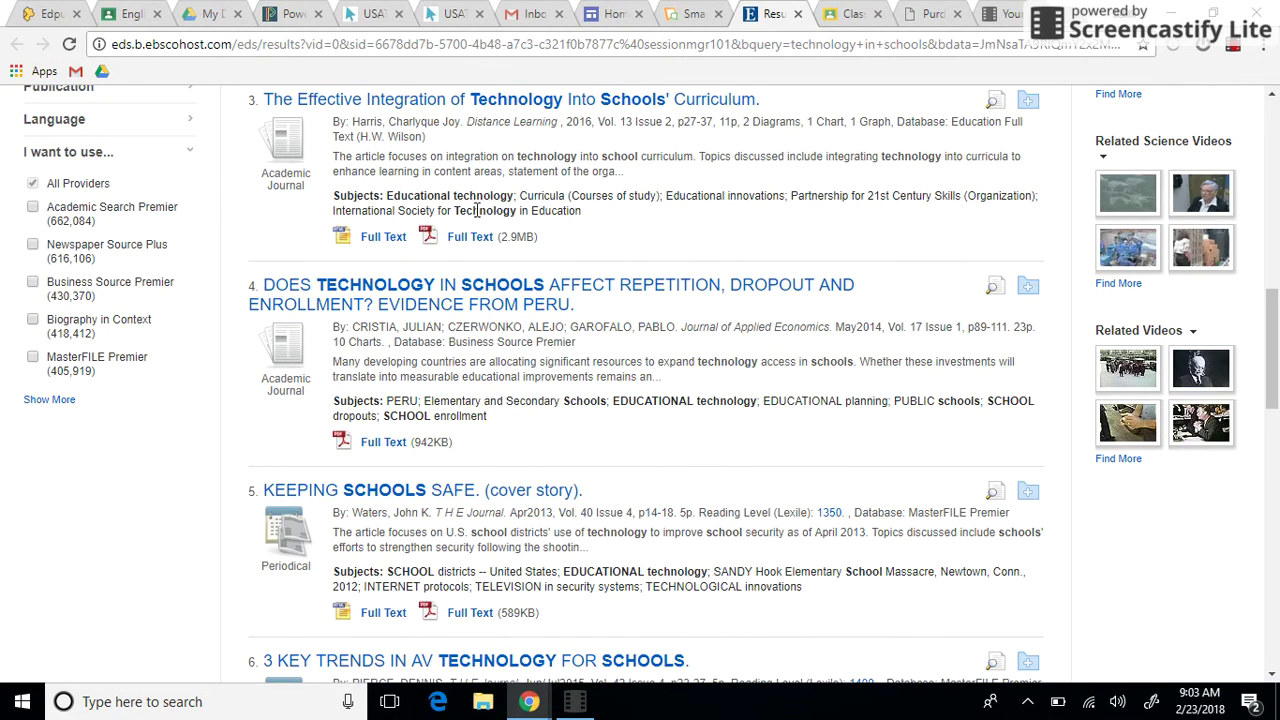
scroll(591, 350, down, 1)
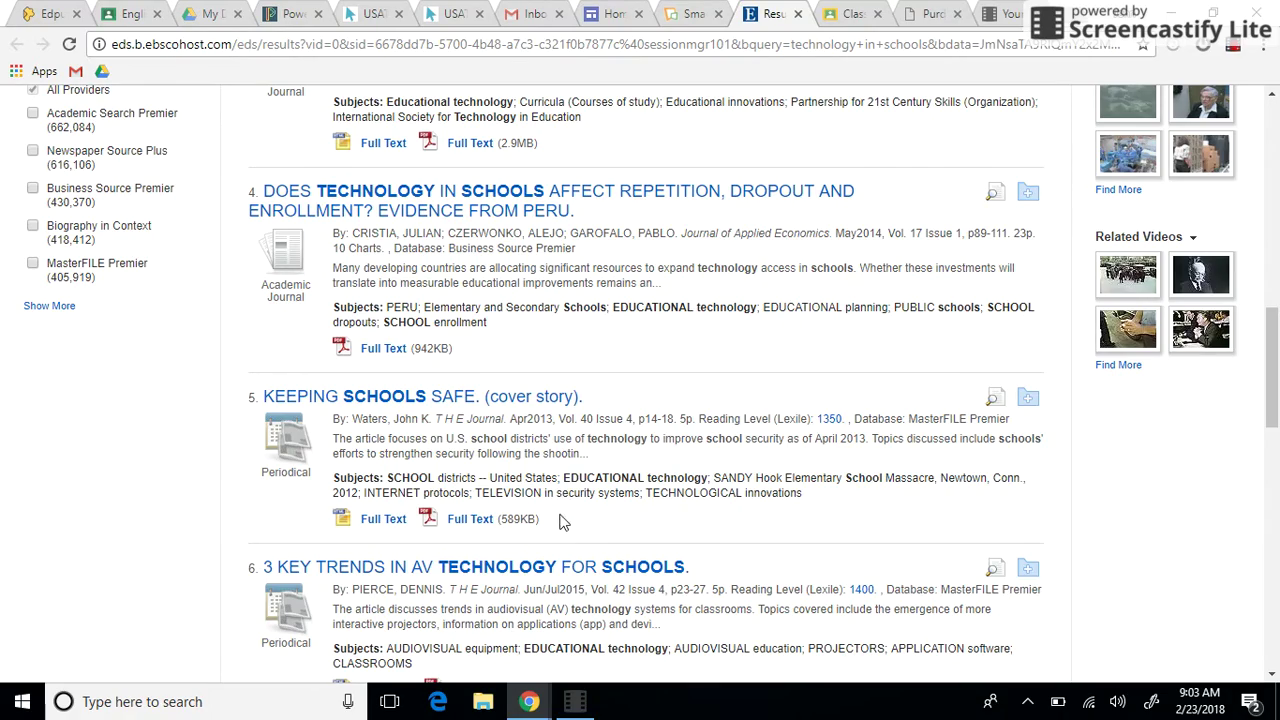
scroll(563, 521, down, 5)
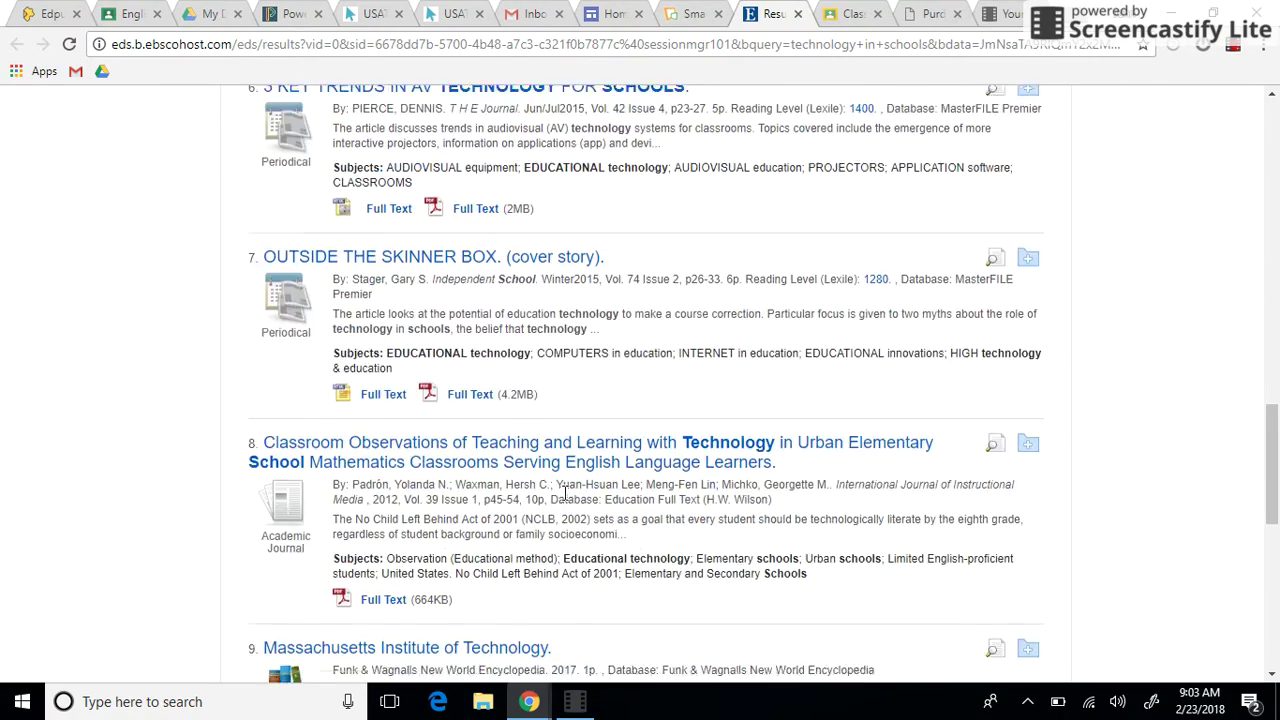
scroll(563, 493, up, 10)
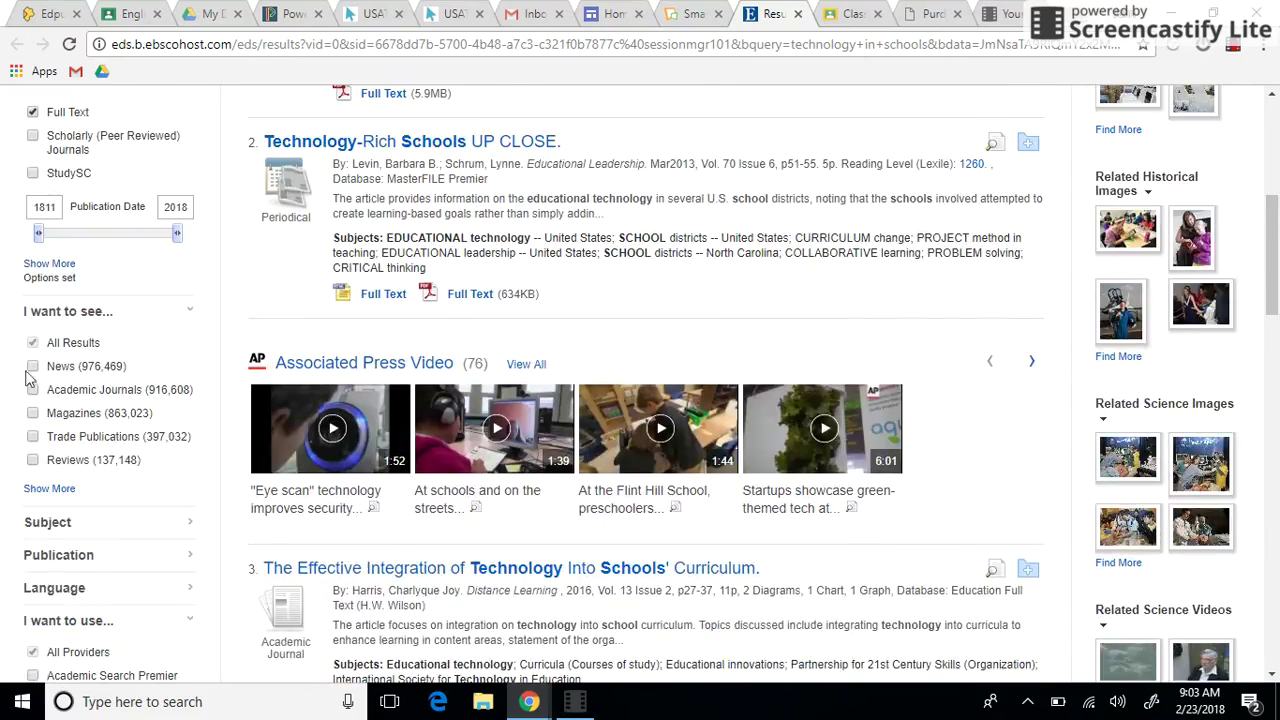
scroll(30, 378, up, 2)
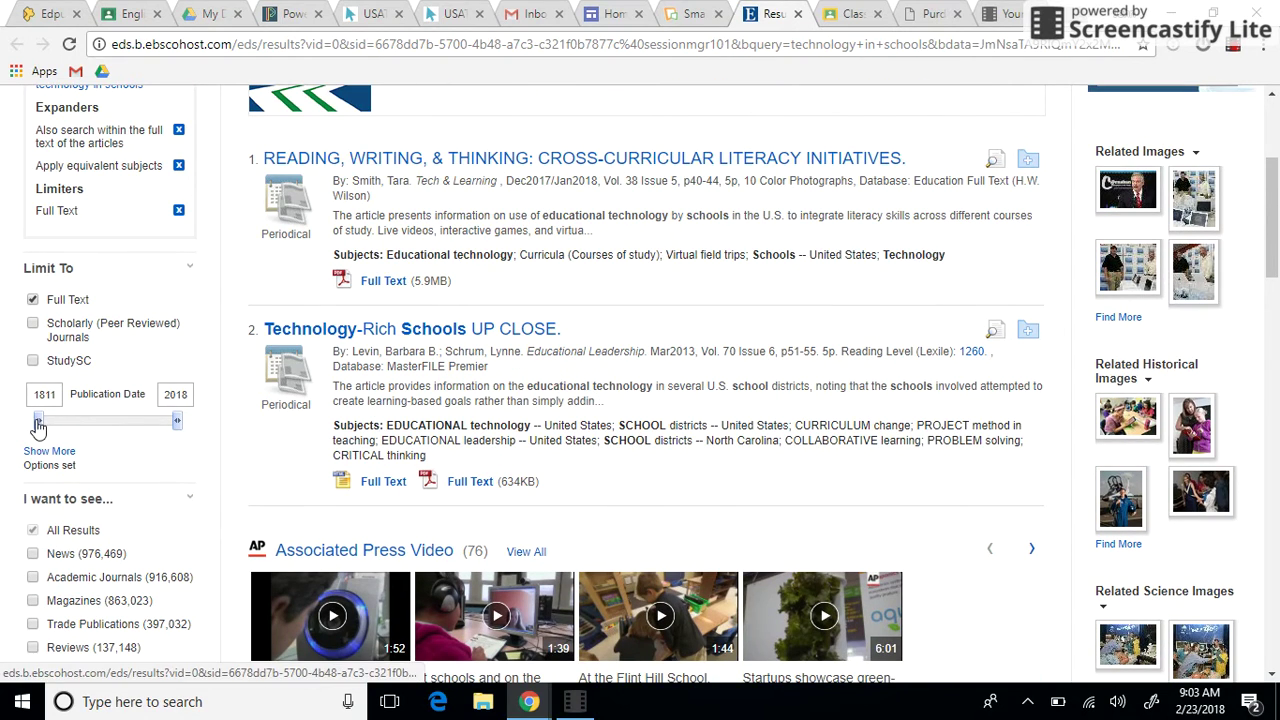
mouse_move(38, 425)
mouse_down()
mouse_move(158, 426)
mouse_move(20, 433)
mouse_up()
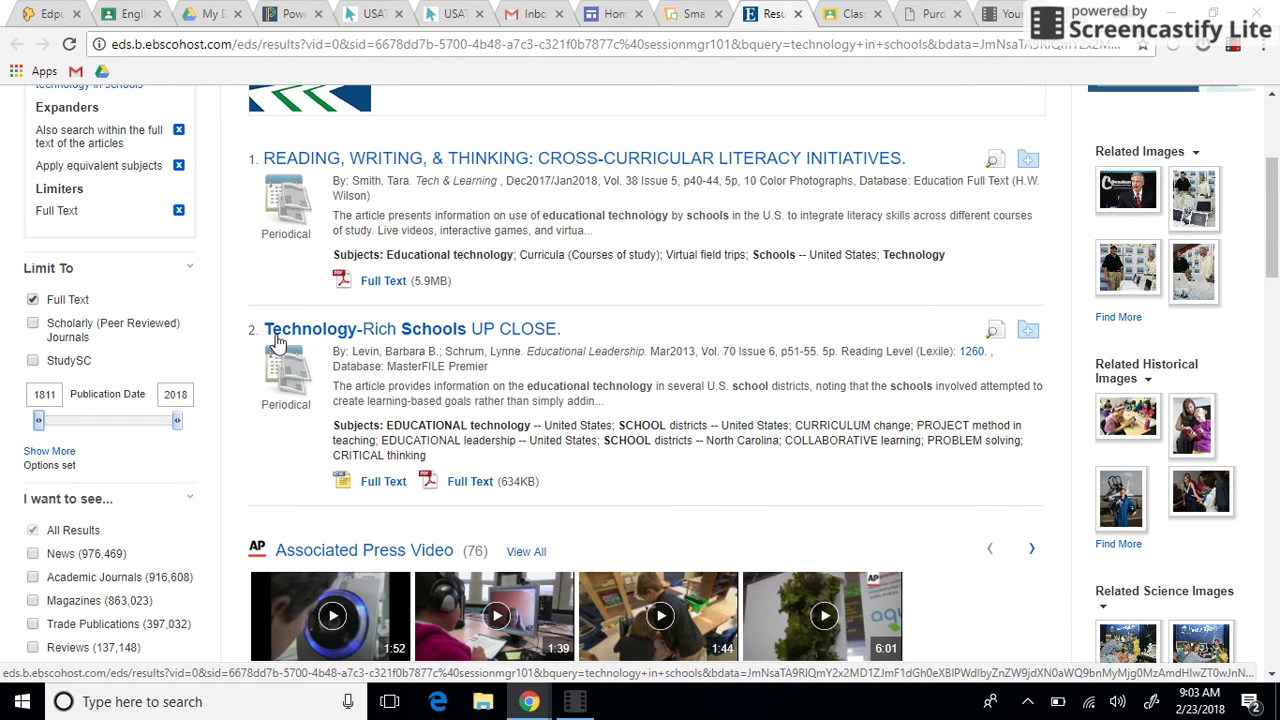
scroll(295, 345, up, 1)
scroll(430, 374, up, 1)
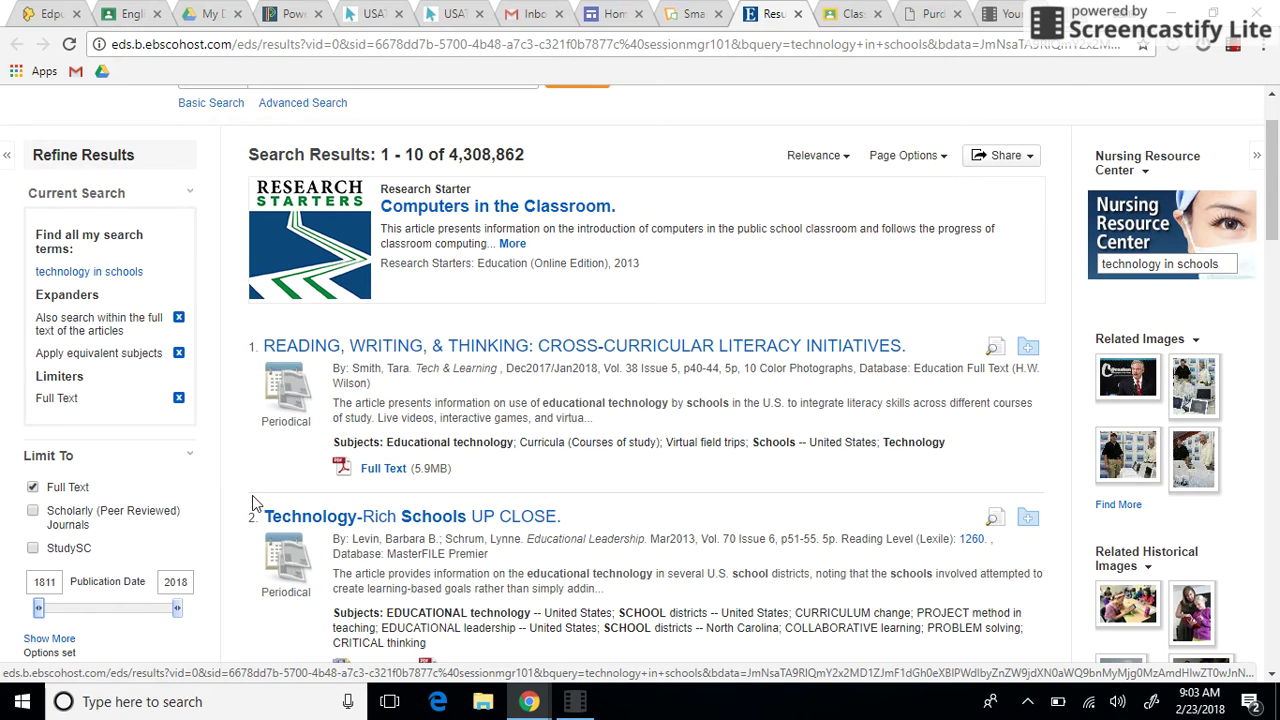
scroll(252, 495, down, 4)
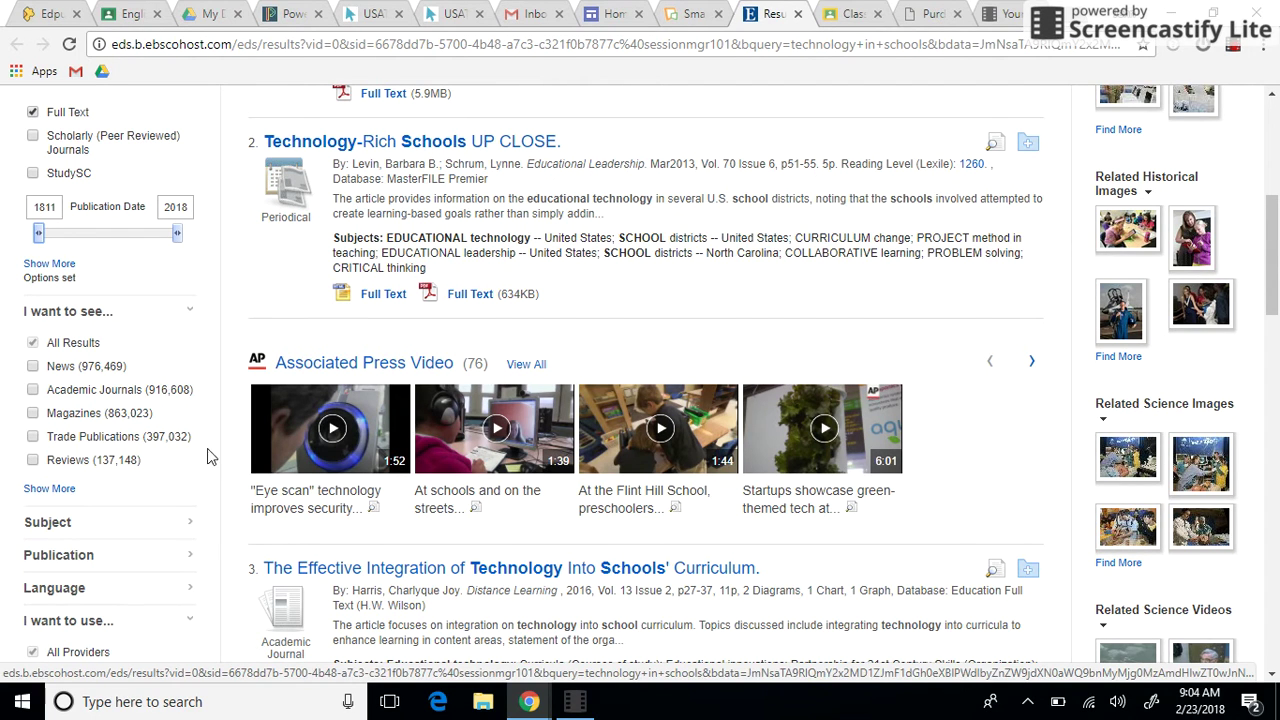
scroll(210, 465, down, 1)
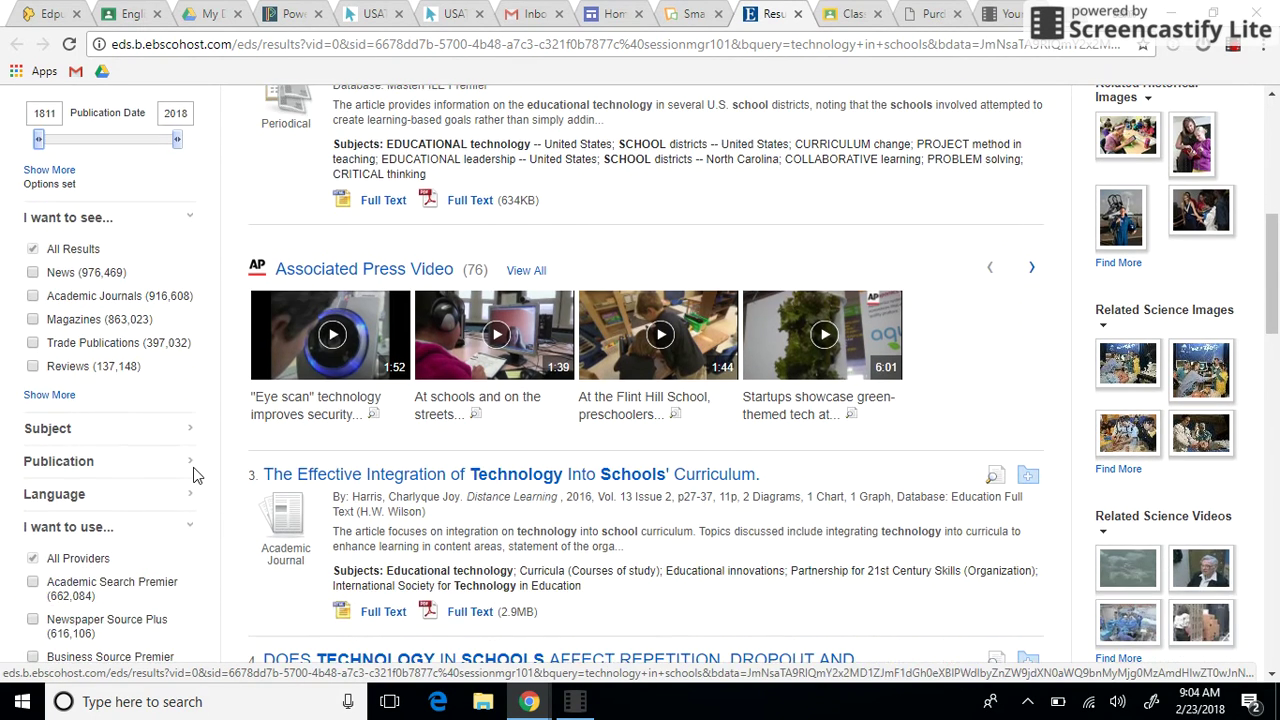
scroll(240, 451, down, 2)
scroll(240, 450, down, 2)
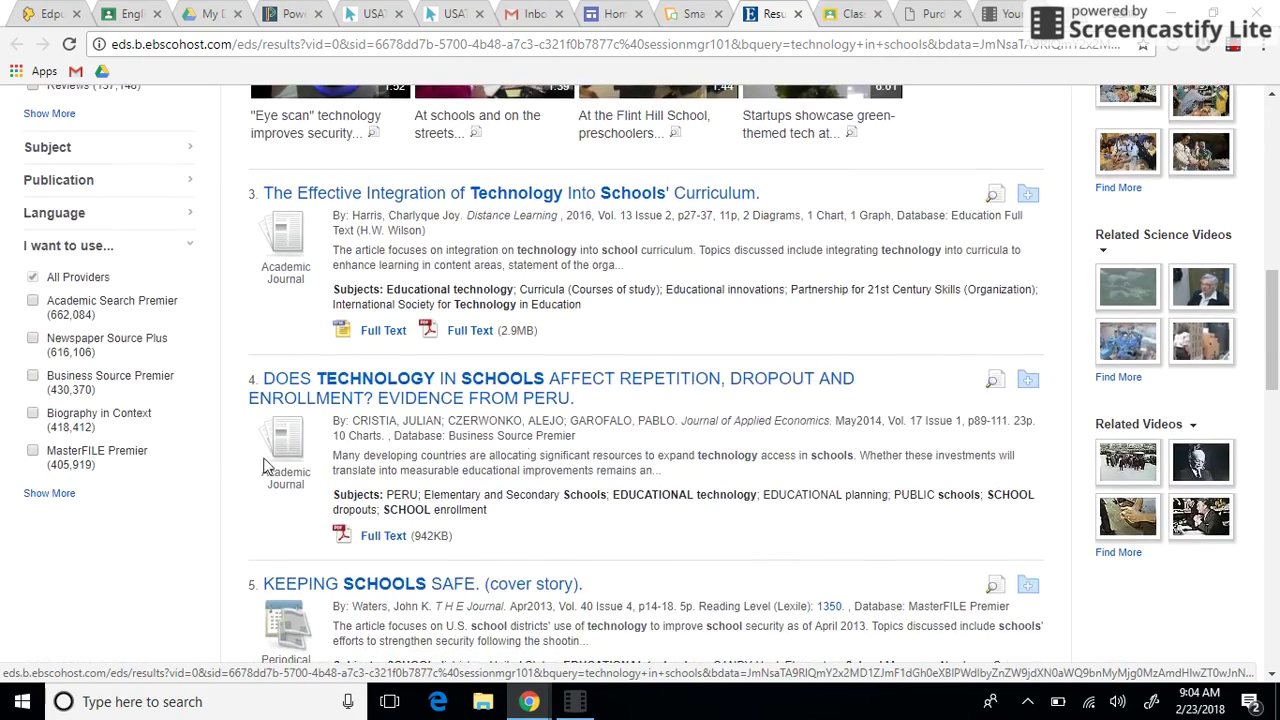
scroll(838, 408, up, 7)
scroll(838, 408, up, 3)
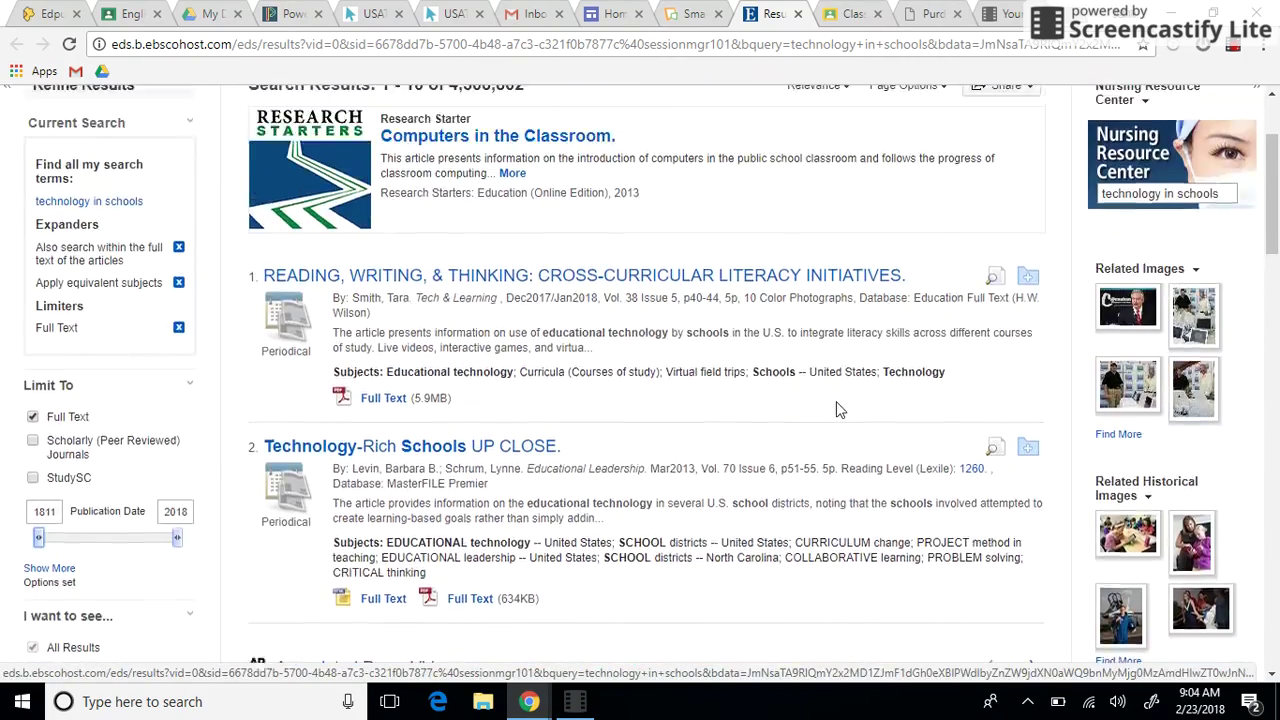
scroll(838, 408, down, 8)
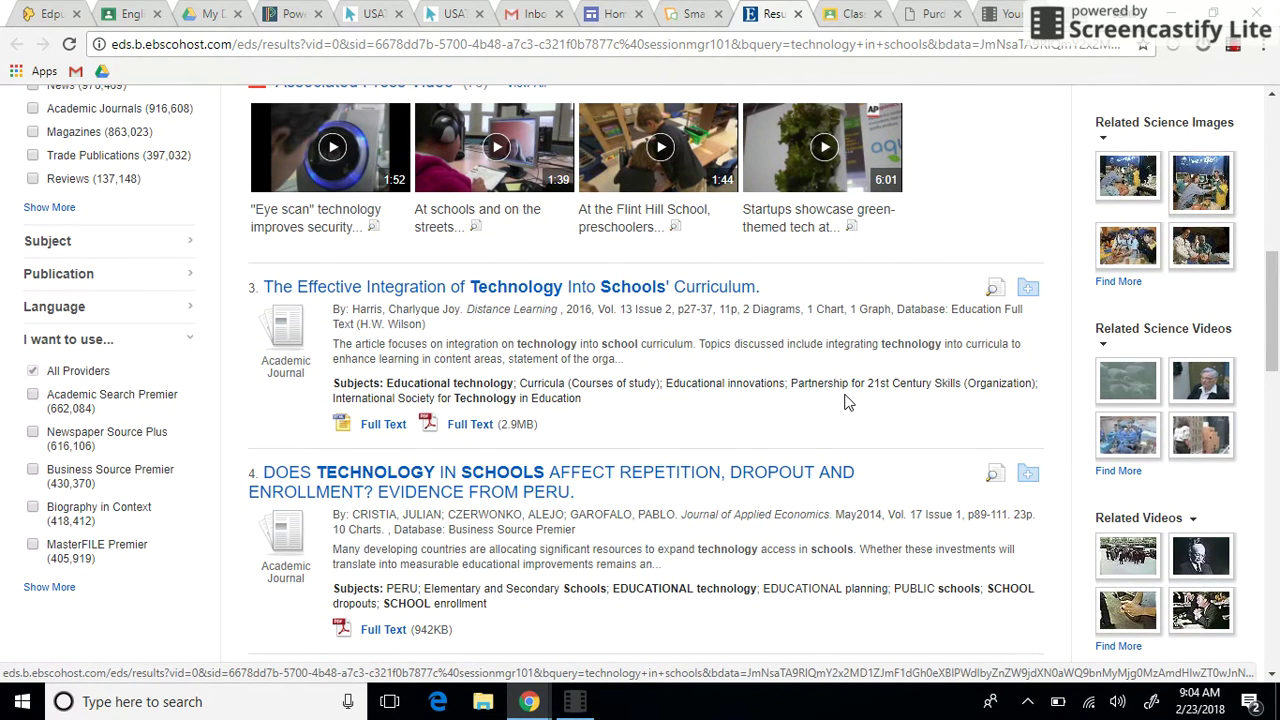
click(479, 427)
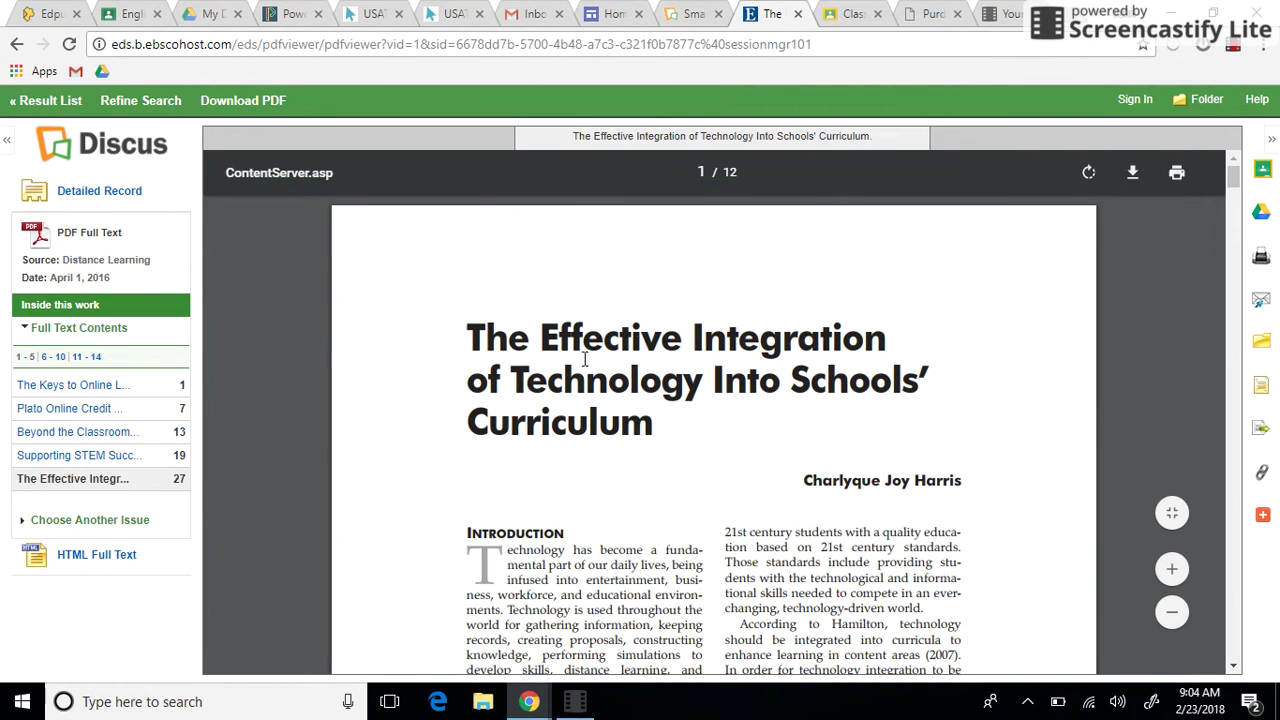
- Scroll down through the PDF to the article's References section
scroll(594, 357, down, 3)
scroll(603, 357, down, 10)
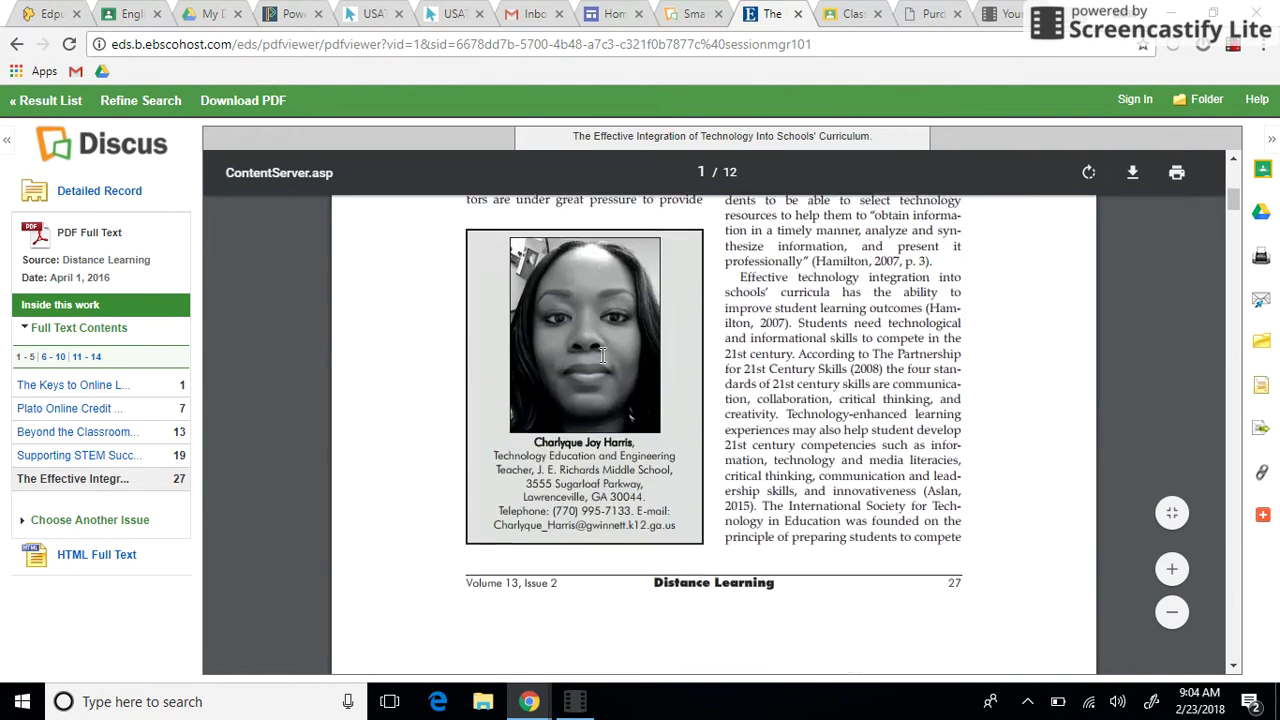
scroll(608, 370, down, 12)
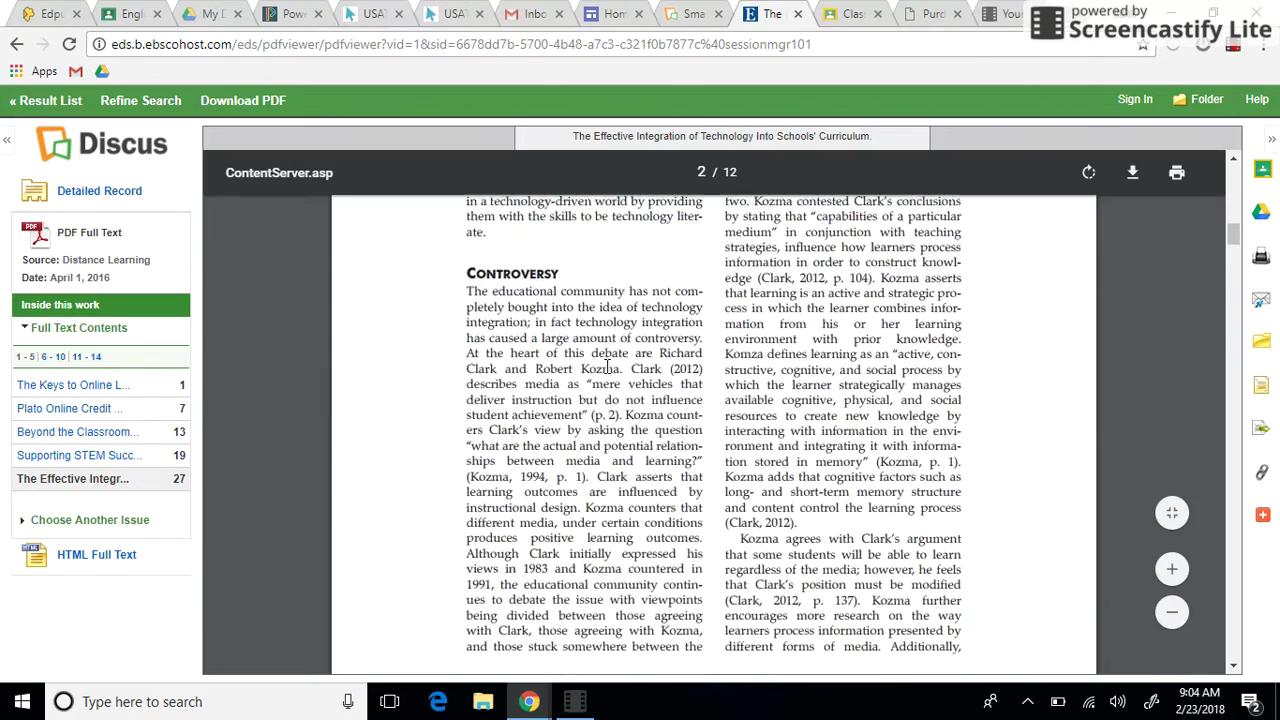
scroll(612, 380, down, 10)
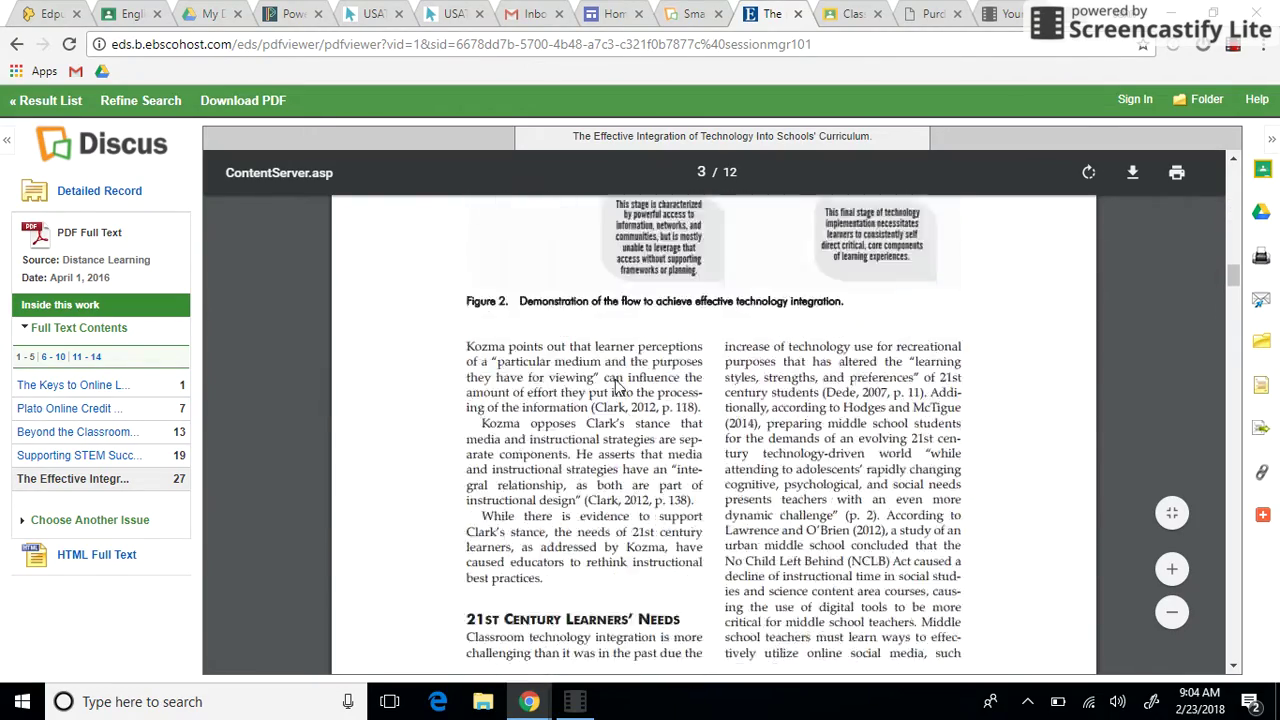
scroll(618, 383, down, 12)
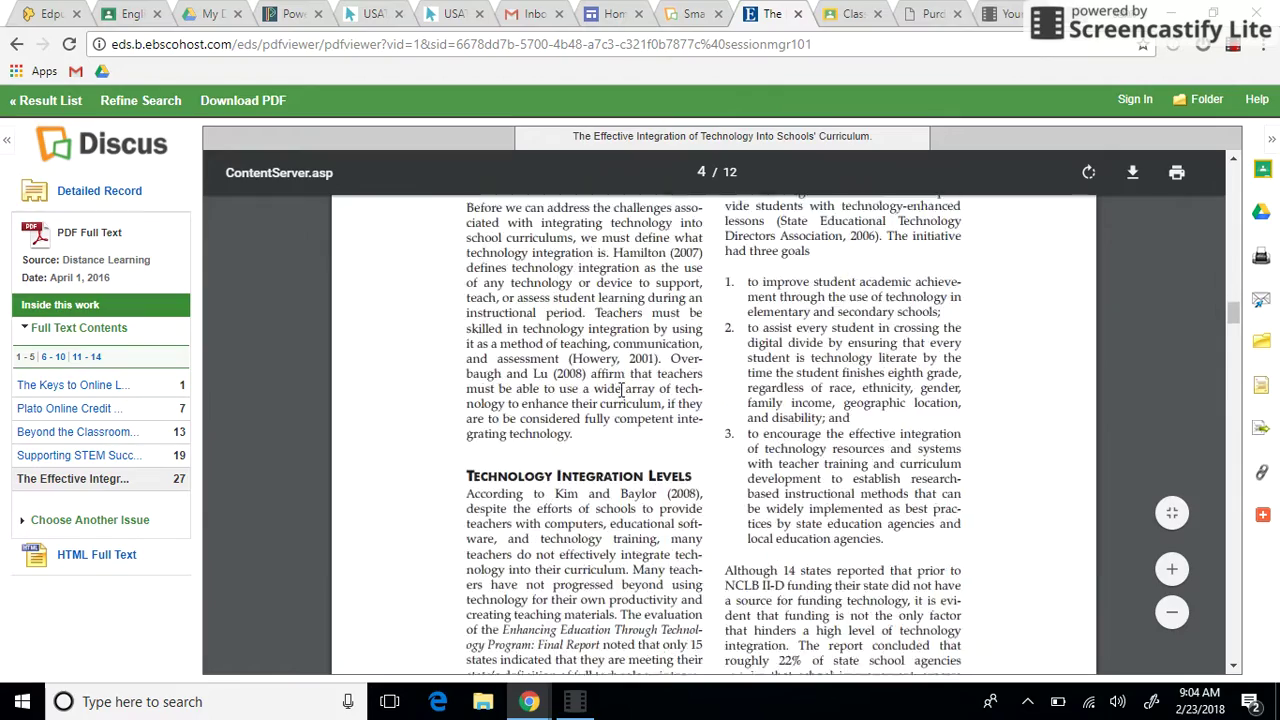
scroll(624, 404, down, 15)
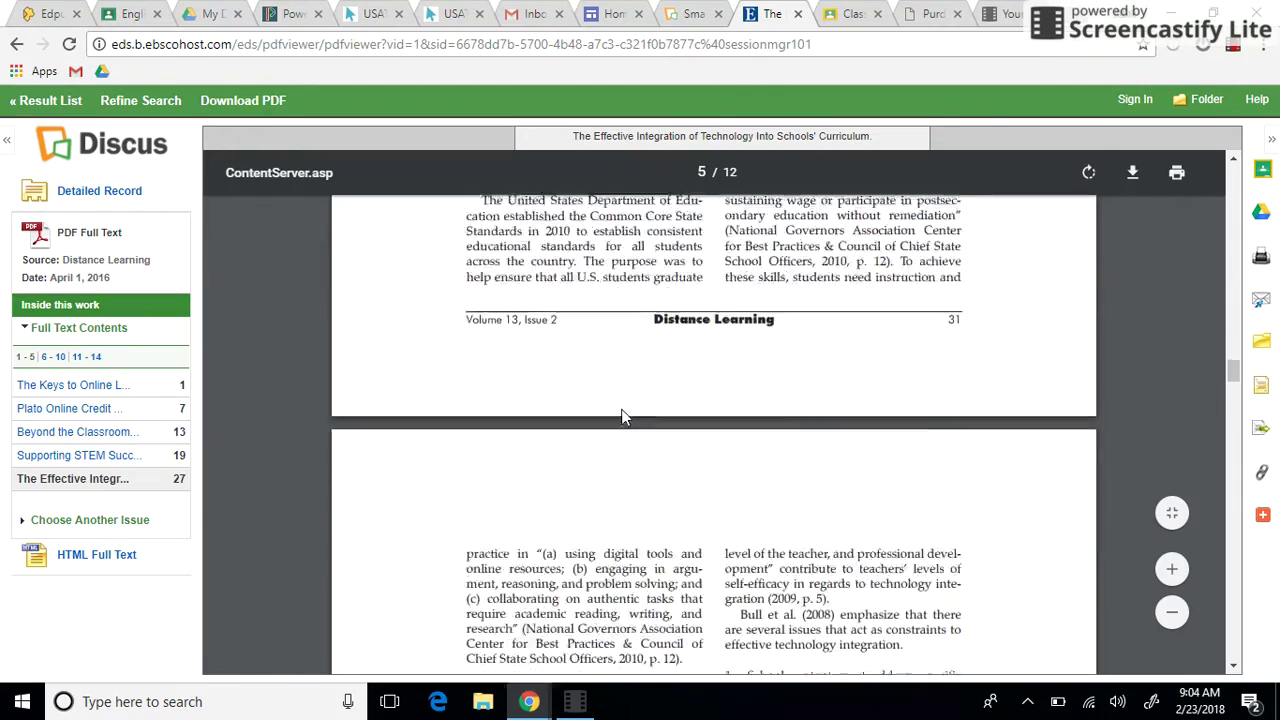
scroll(637, 421, down, 12)
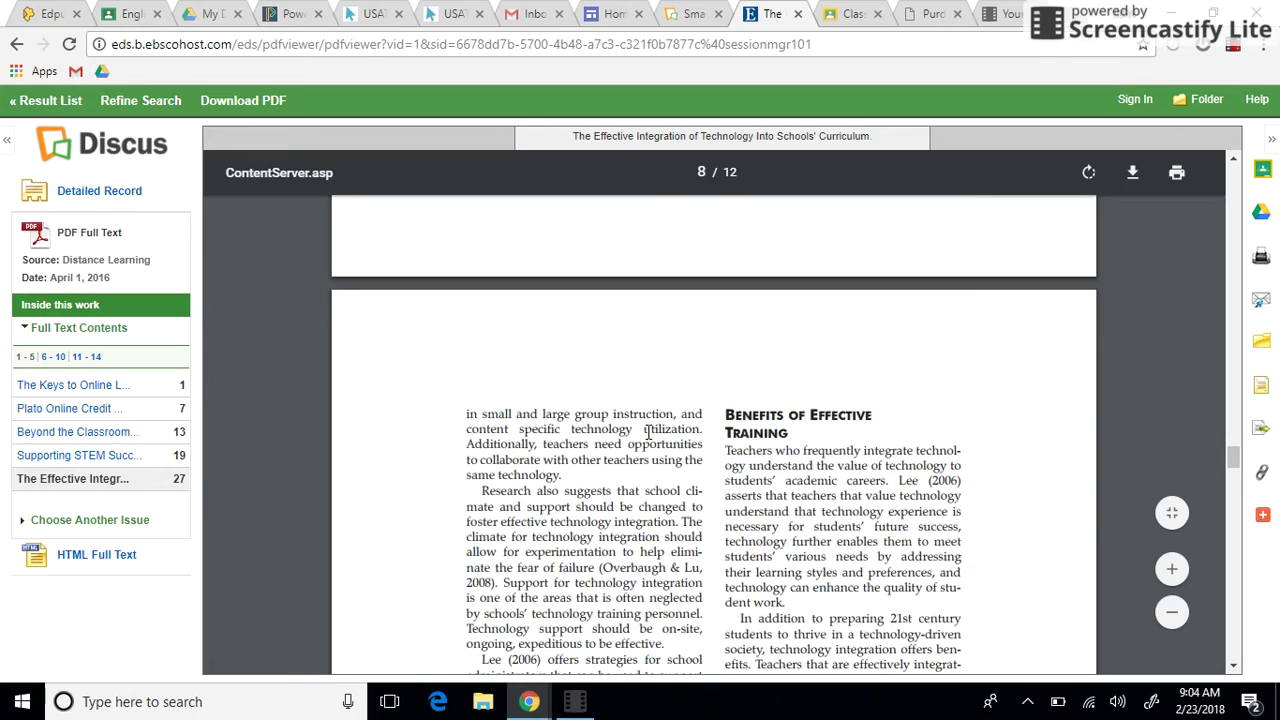
scroll(648, 432, down, 3)
scroll(648, 432, down, 12)
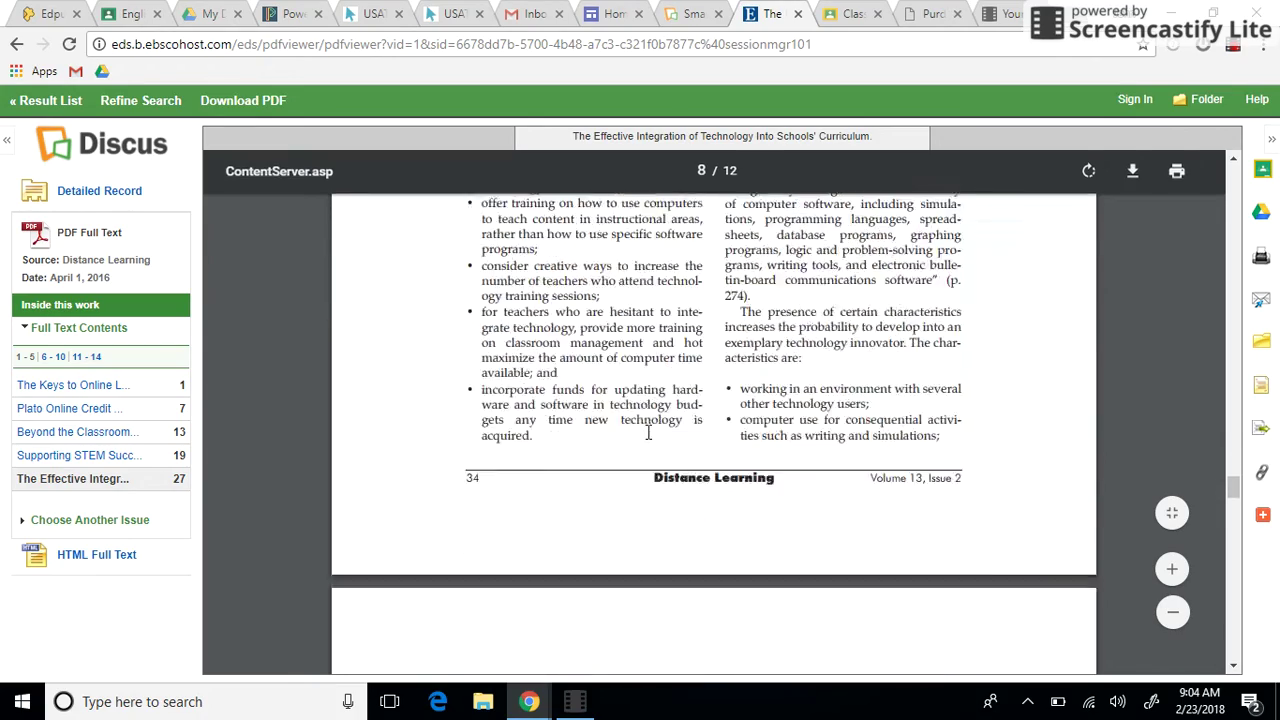
scroll(648, 432, down, 15)
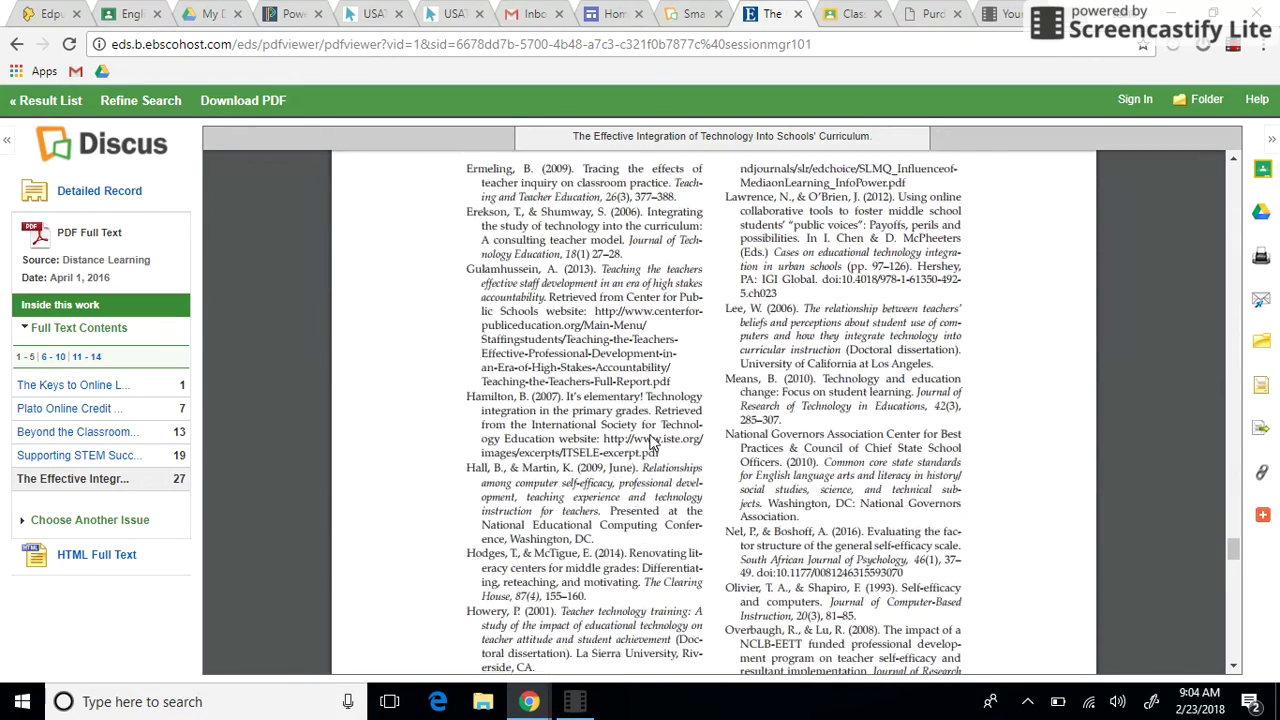
scroll(650, 440, up, 7)
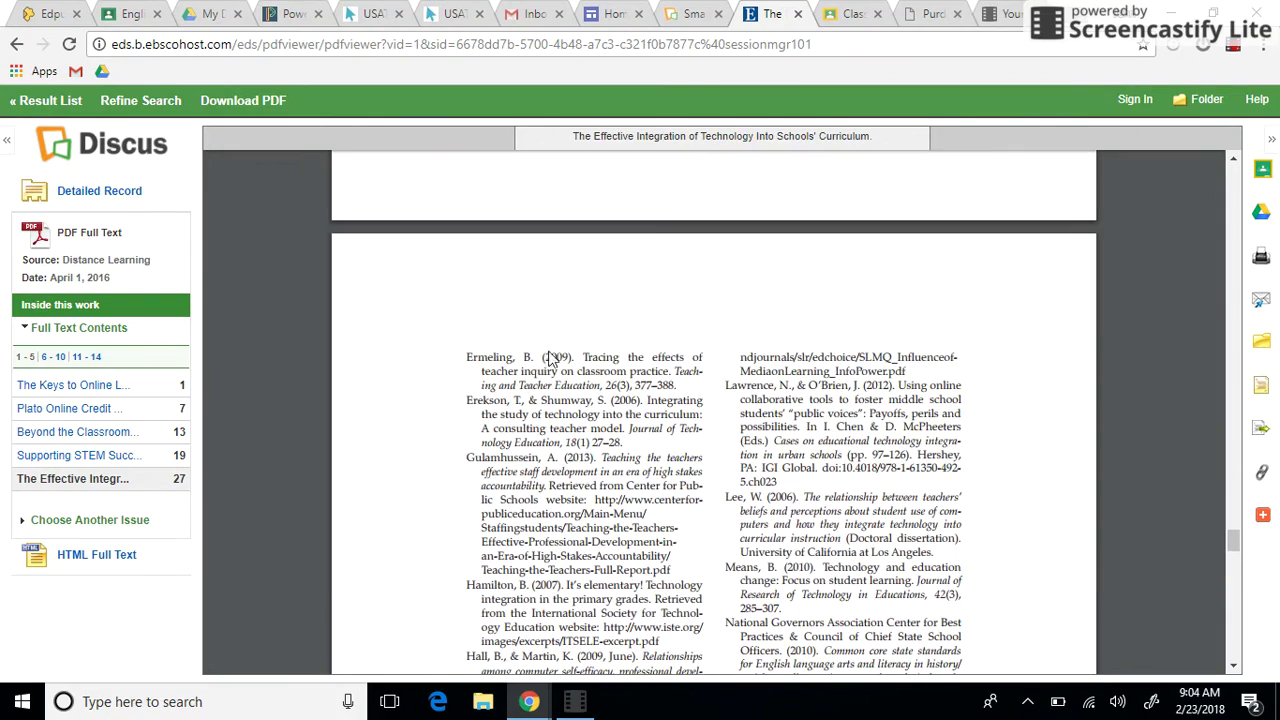
- Select the reference entries from Means through Overbaugh and page number 118, then clear the selection
drag(621, 362, 797, 257)
drag(726, 286, 930, 592)
scroll(876, 556, down, 2)
scroll(876, 556, down, 1)
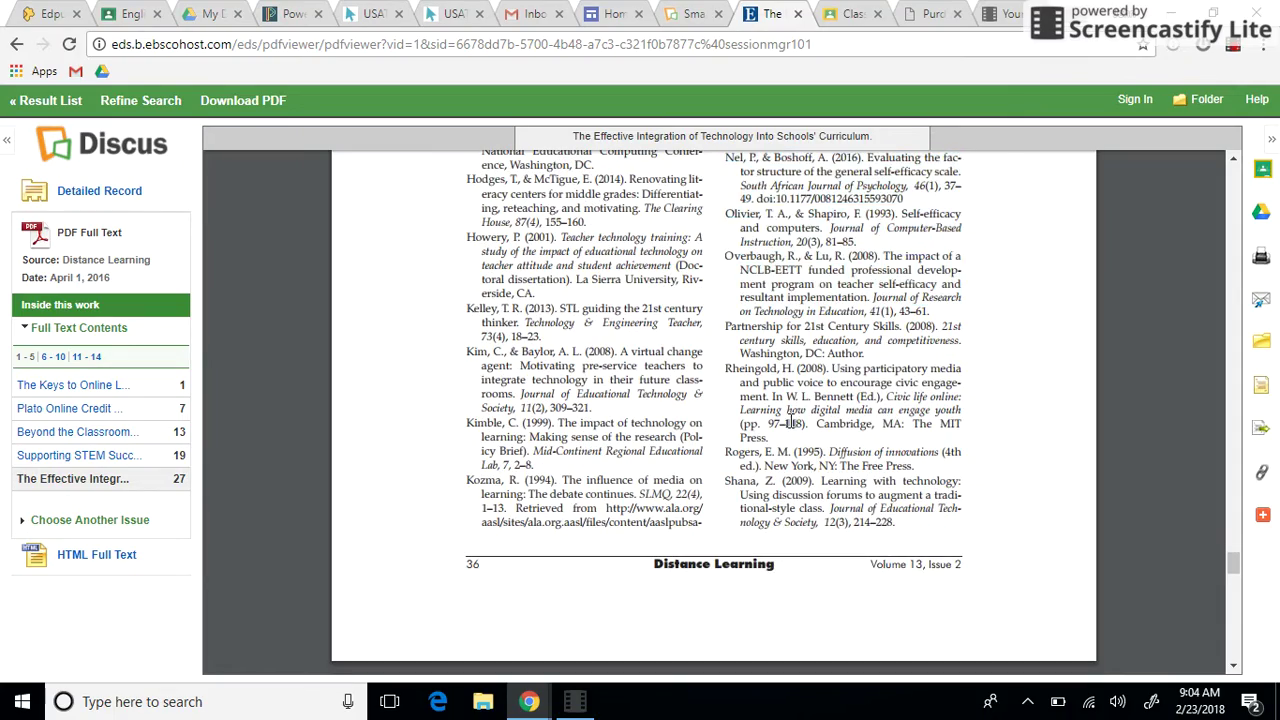
double_click(790, 423)
scroll(794, 431, down, 4)
scroll(820, 435, up, 4)
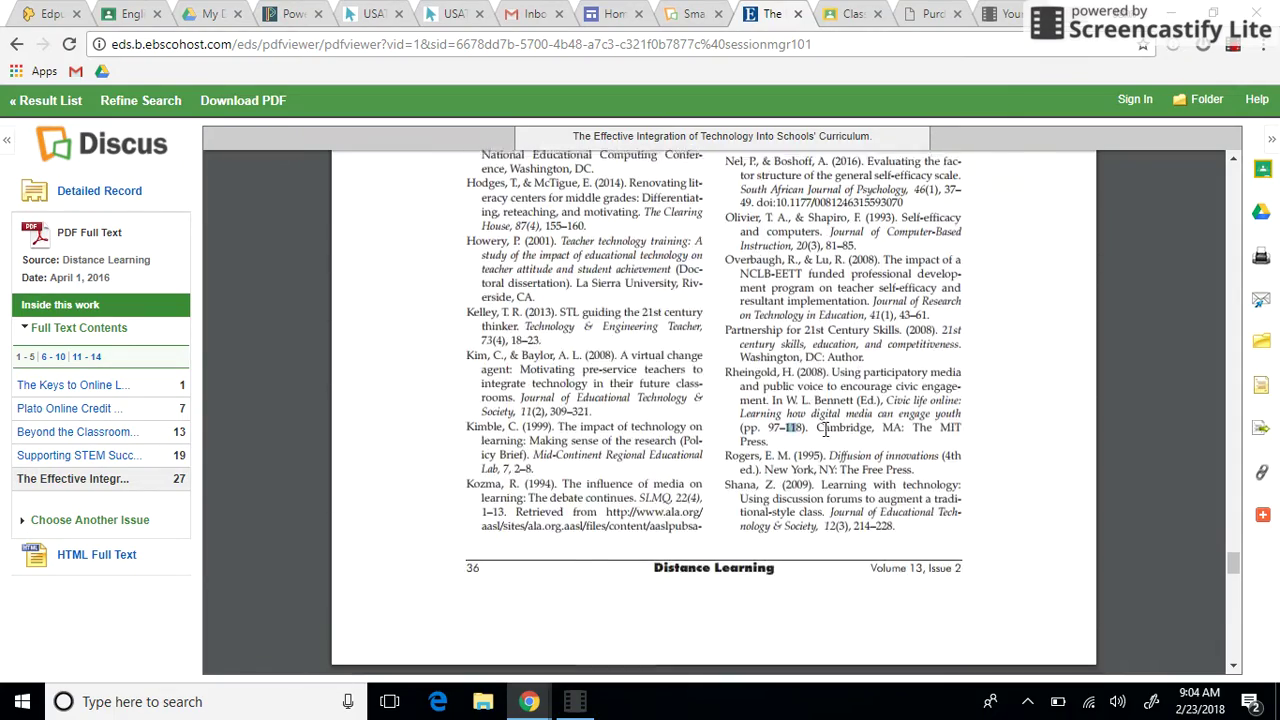
scroll(825, 431, up, 10)
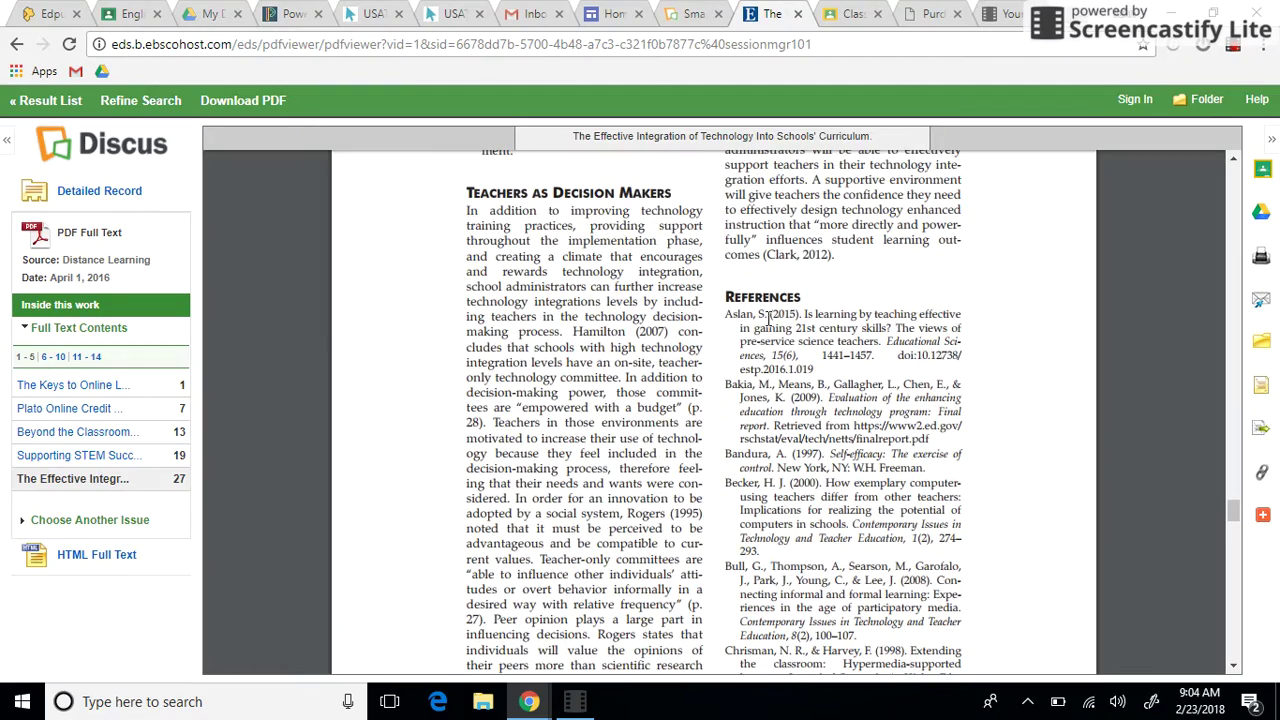
drag(729, 303, 830, 380)
click(896, 392)
- Scroll back up to the PDF's first page with the Introduction
scroll(909, 414, up, 10)
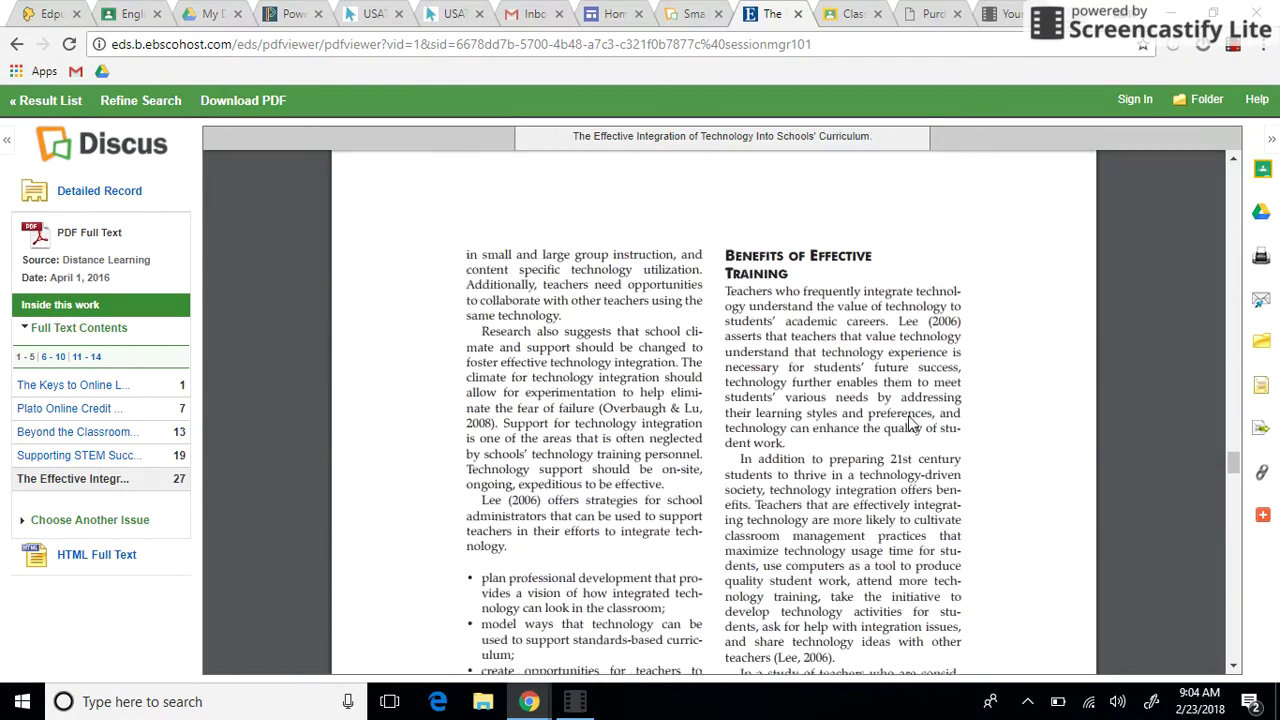
scroll(910, 422, up, 20)
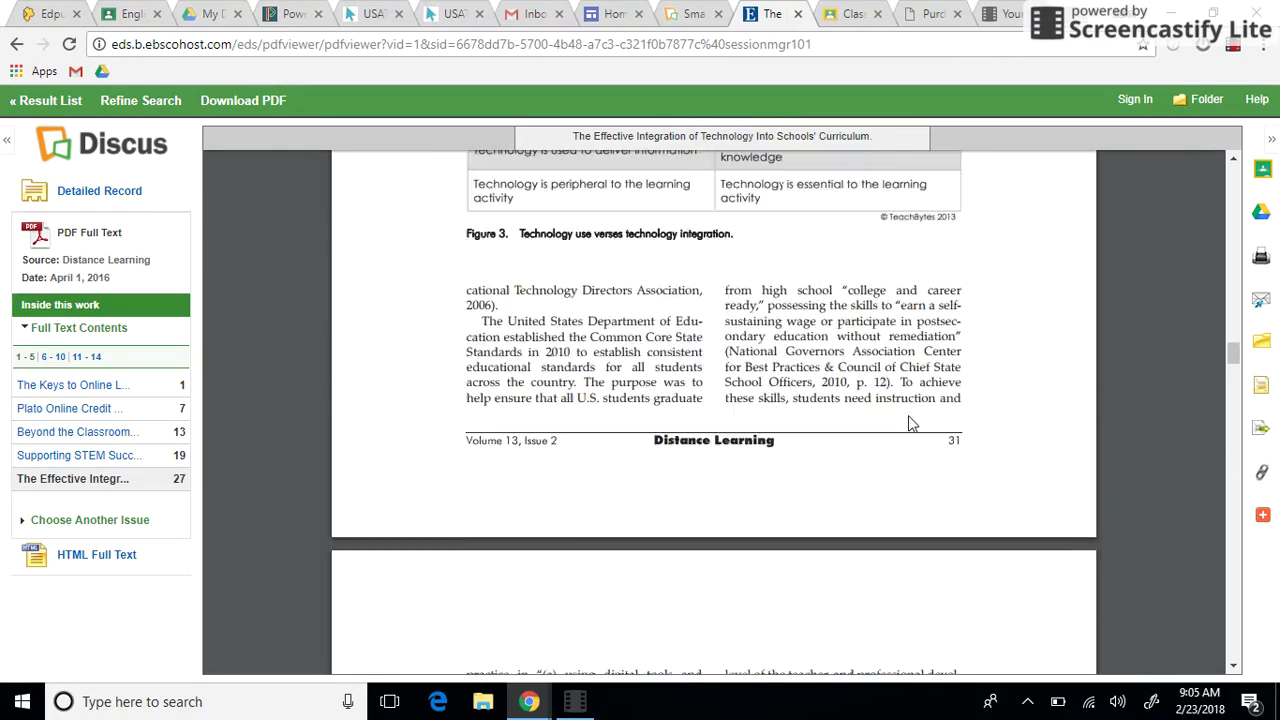
scroll(910, 422, up, 20)
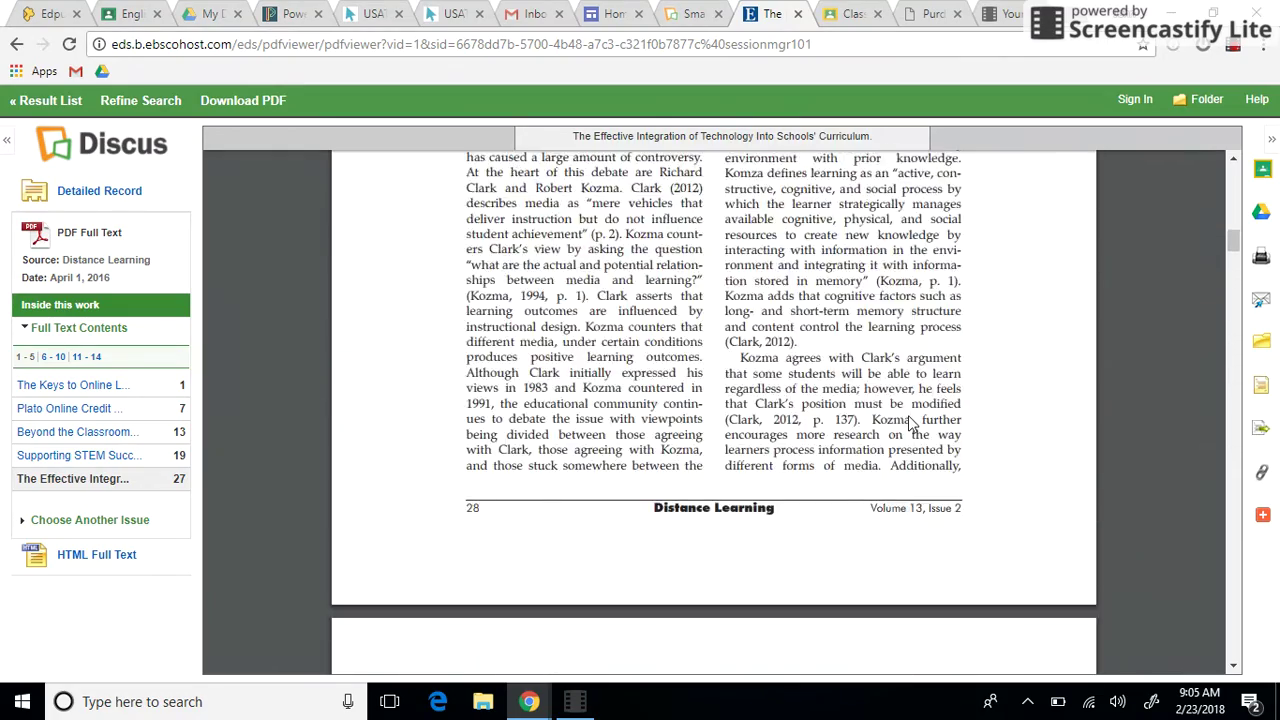
scroll(908, 418, up, 15)
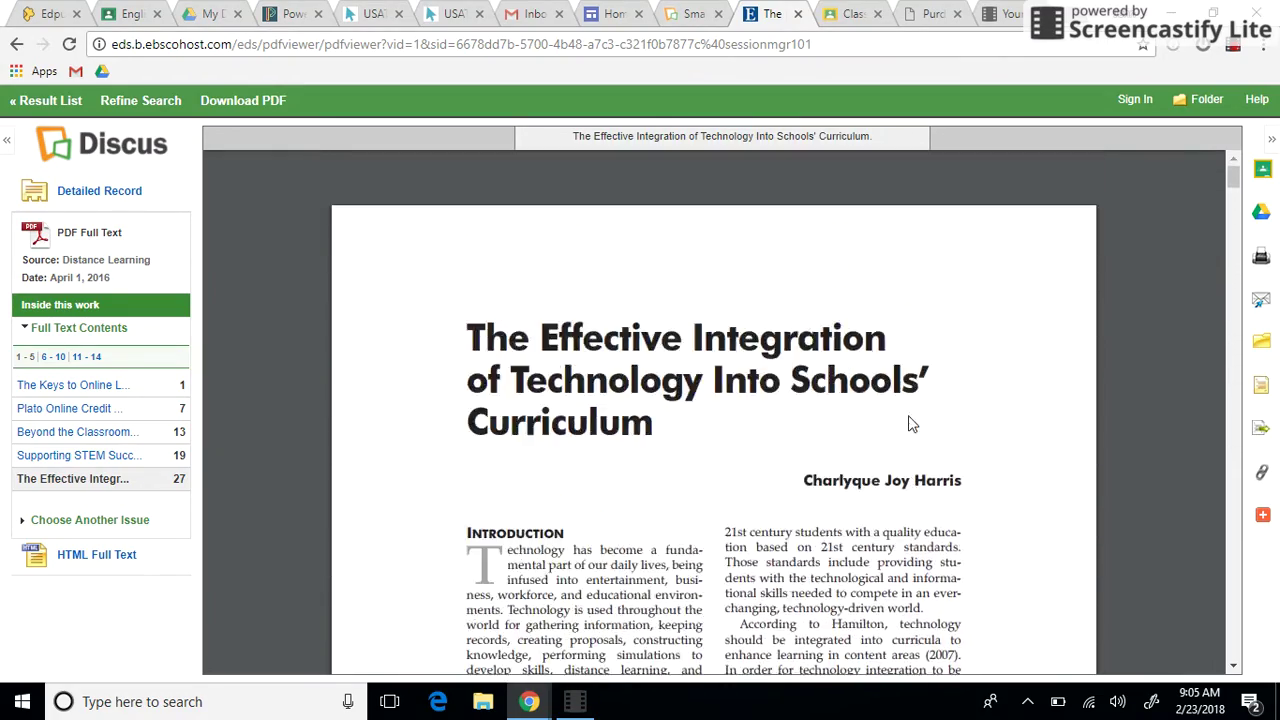
scroll(910, 422, down, 1)
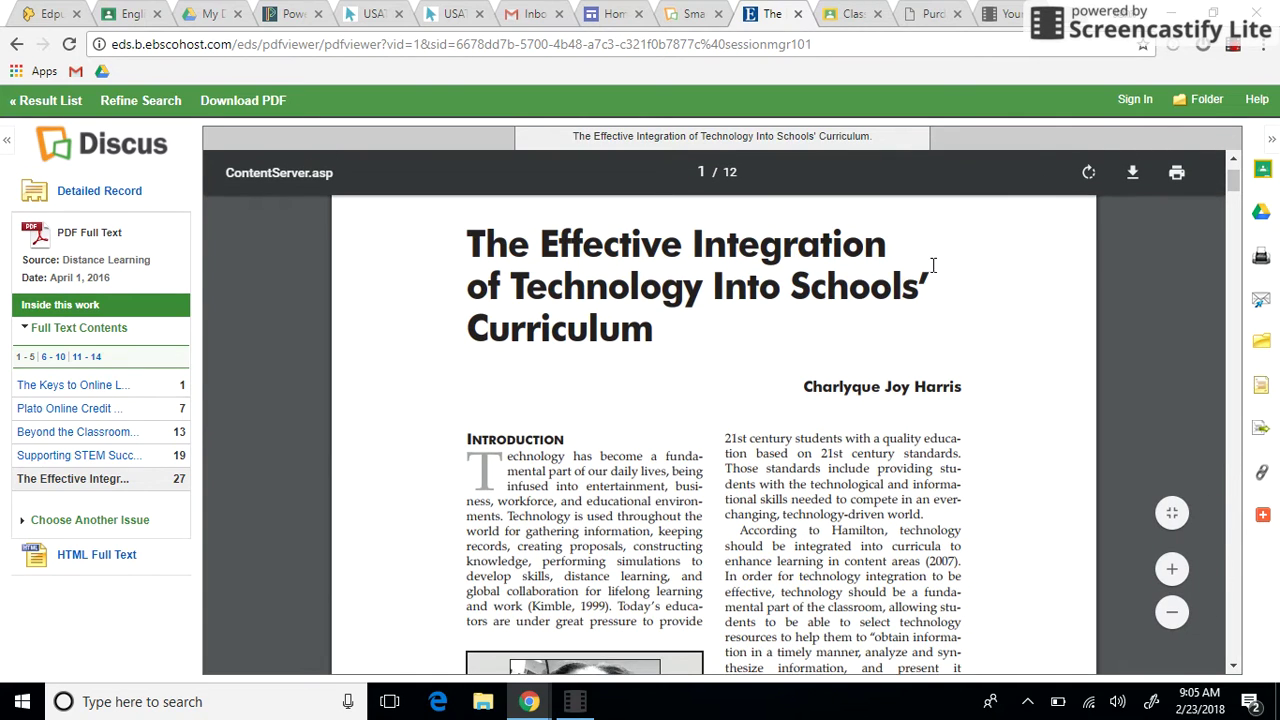
scroll(838, 358, up, 1)
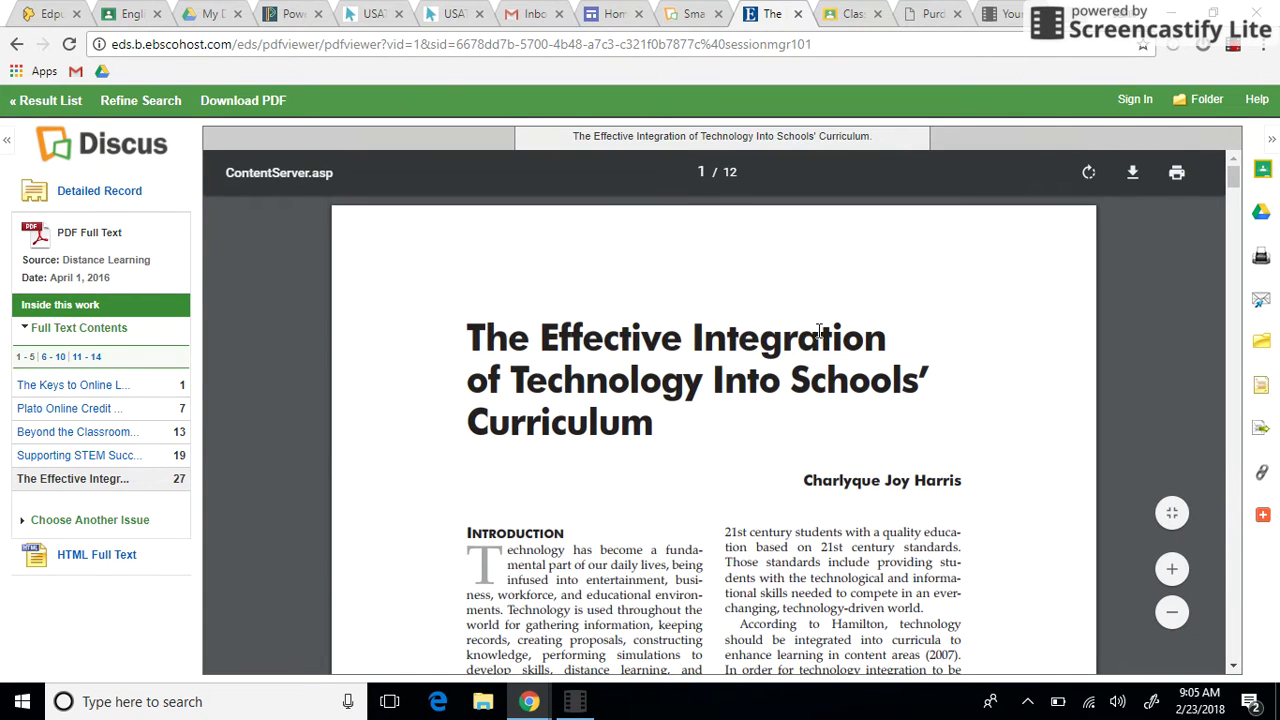
click(1261, 393)
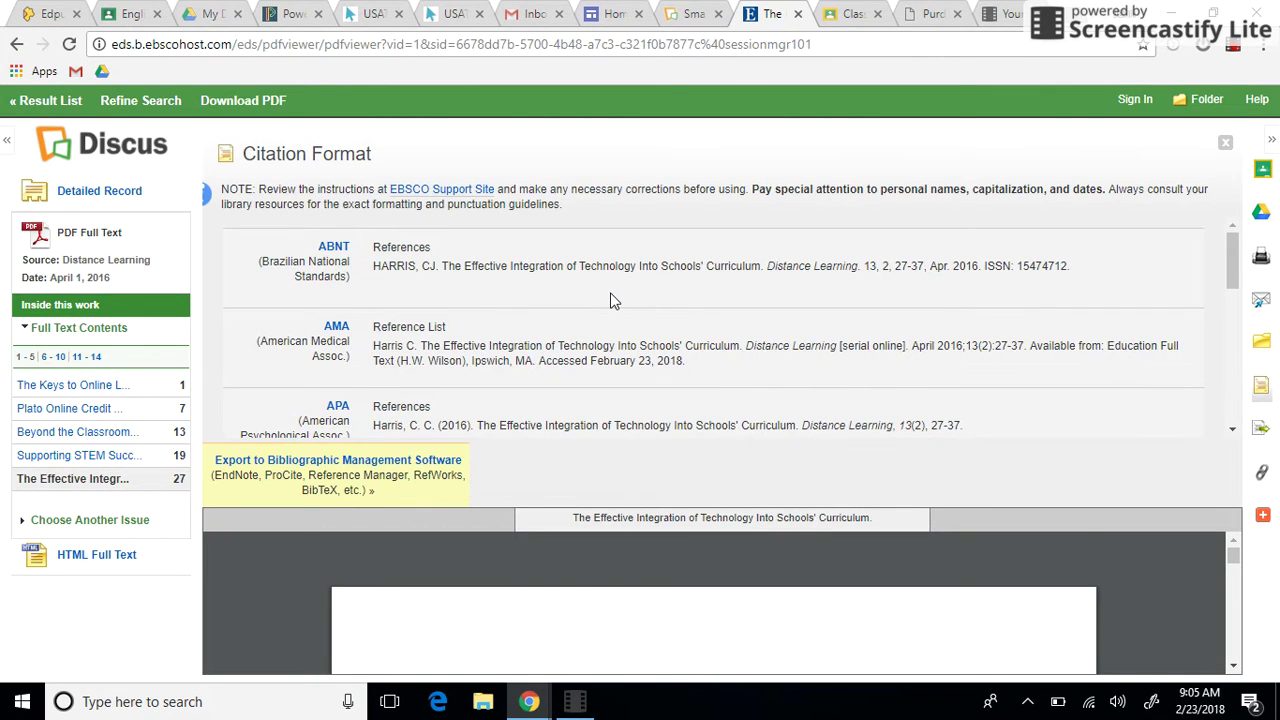
- Scroll the Citation Format list down to MLA and select its Works Cited entry
scroll(613, 301, down, 1)
scroll(613, 301, down, 4)
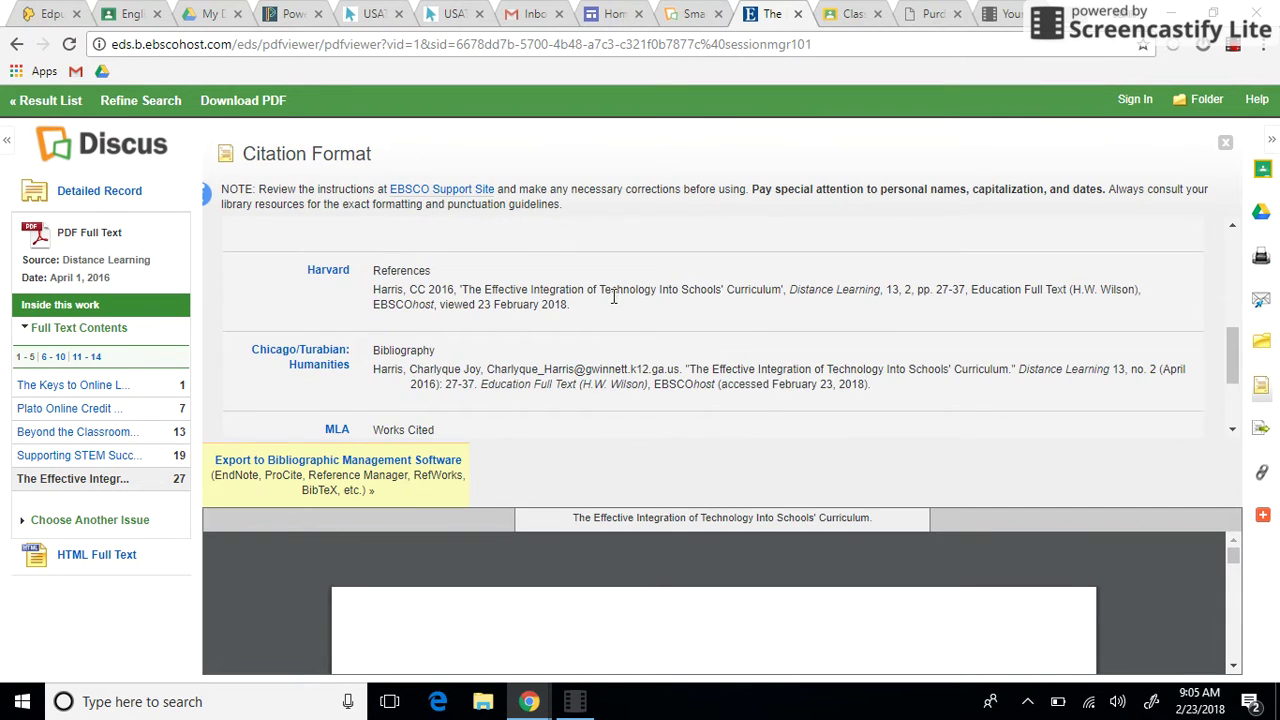
scroll(613, 297, down, 2)
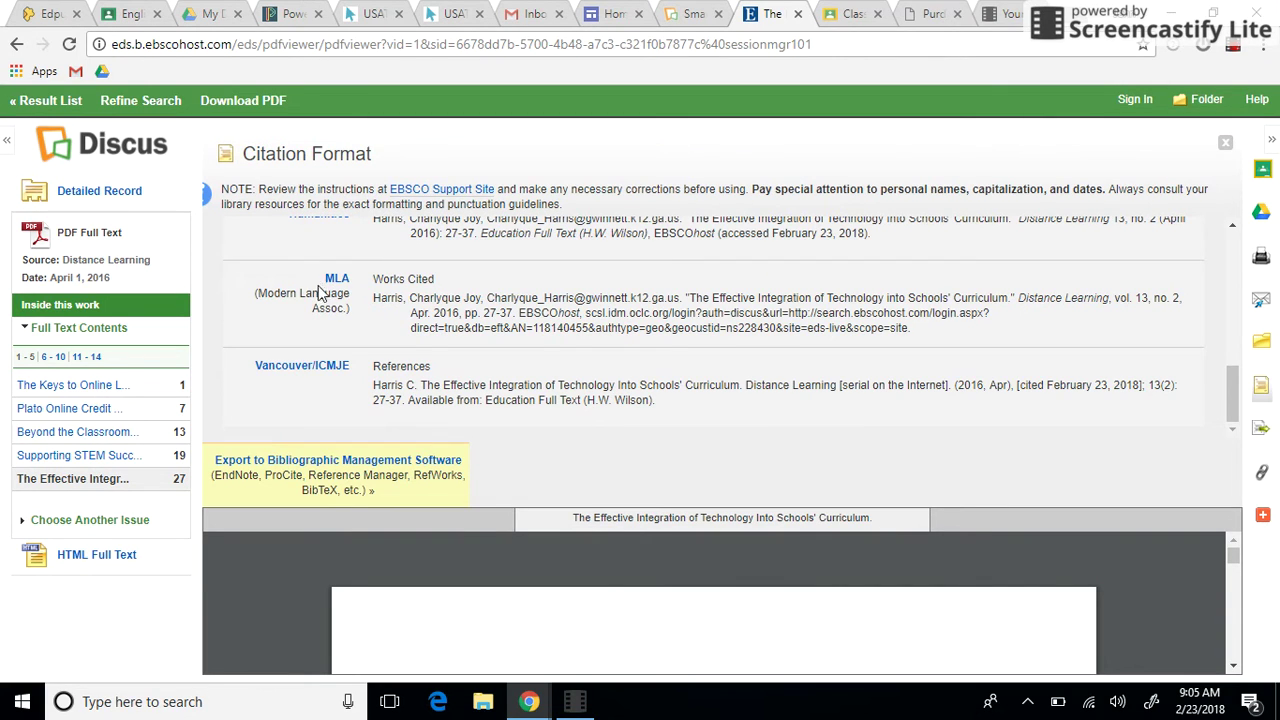
drag(374, 288, 937, 346)
click(450, 330)
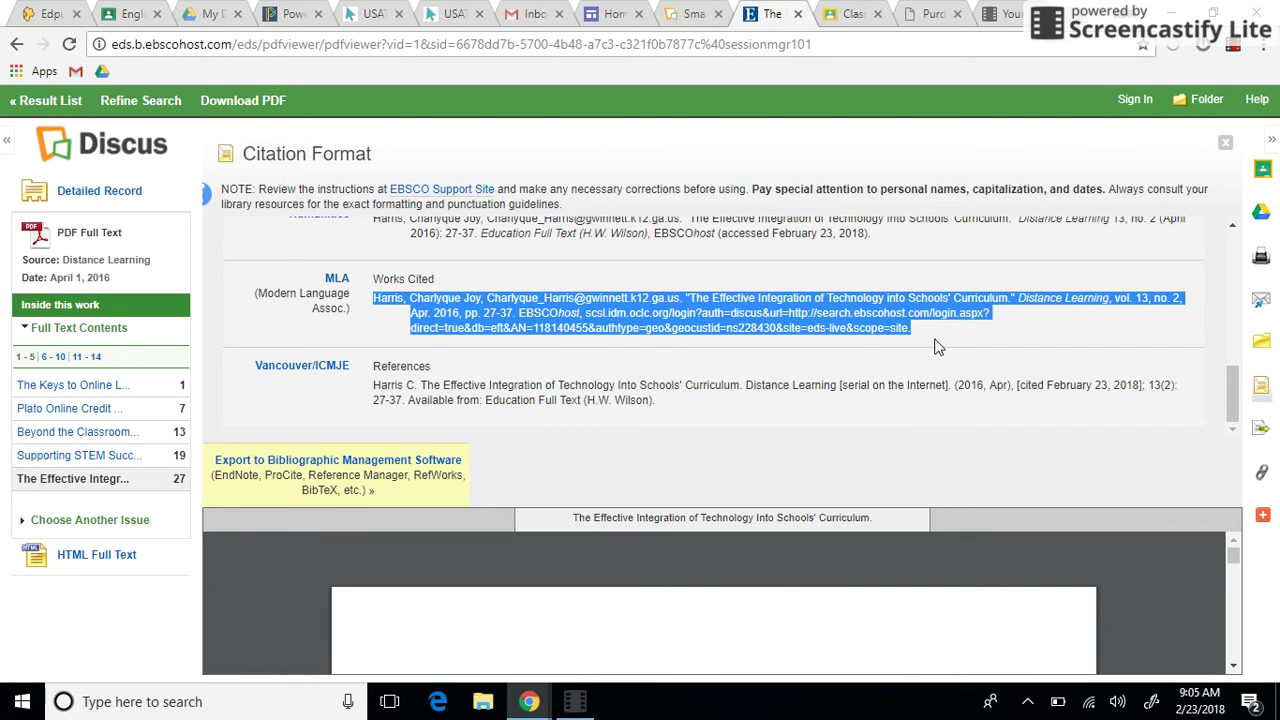
click(1058, 320)
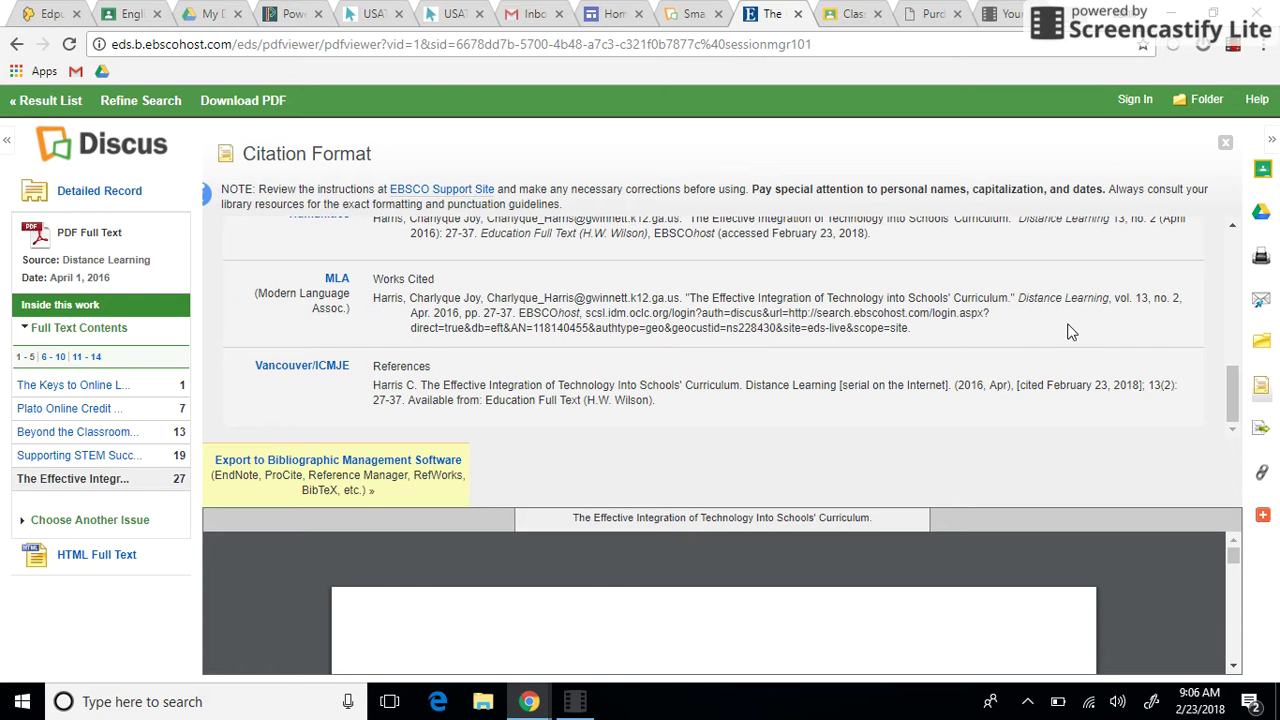
scroll(765, 352, up, 2)
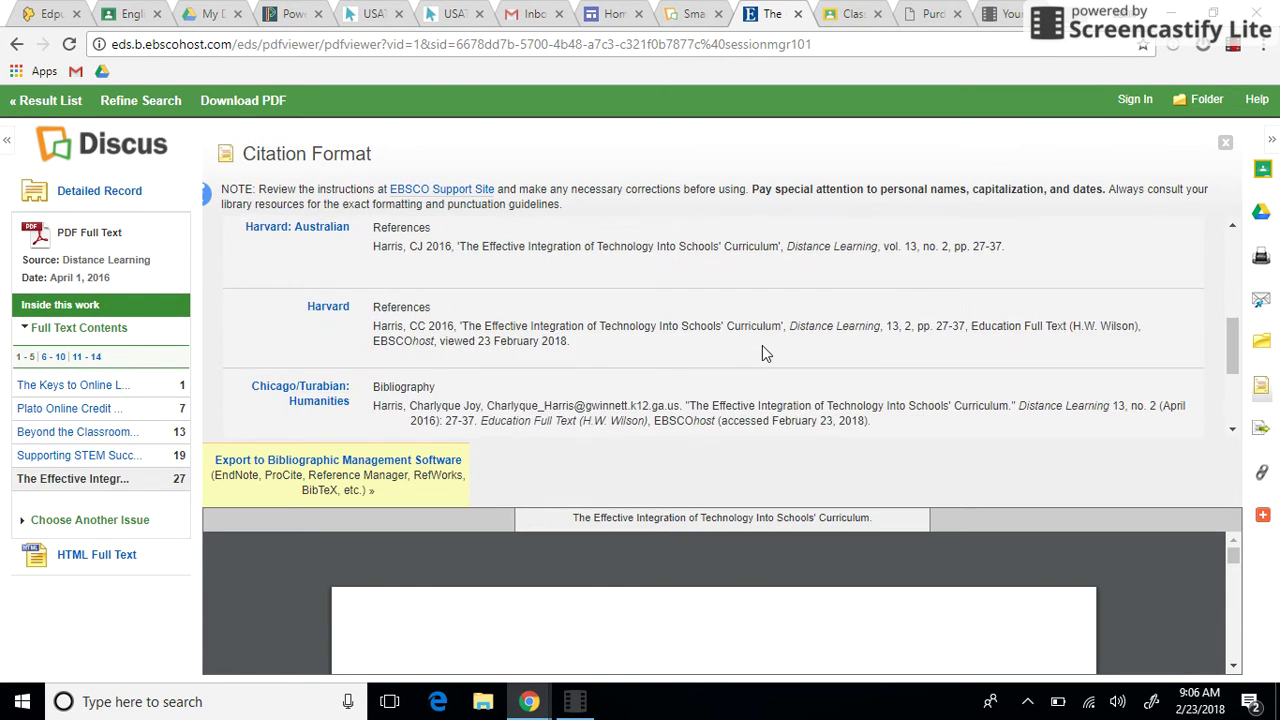
scroll(762, 345, up, 5)
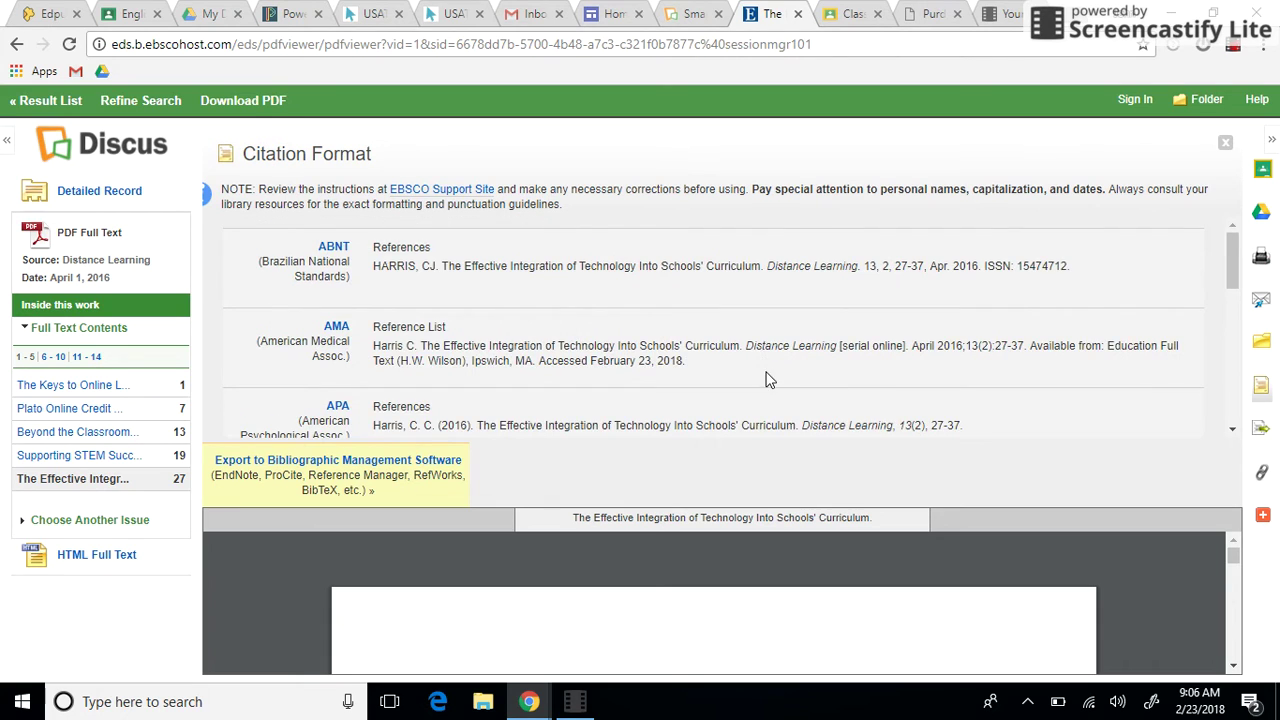
scroll(768, 379, down, 1)
scroll(768, 390, down, 5)
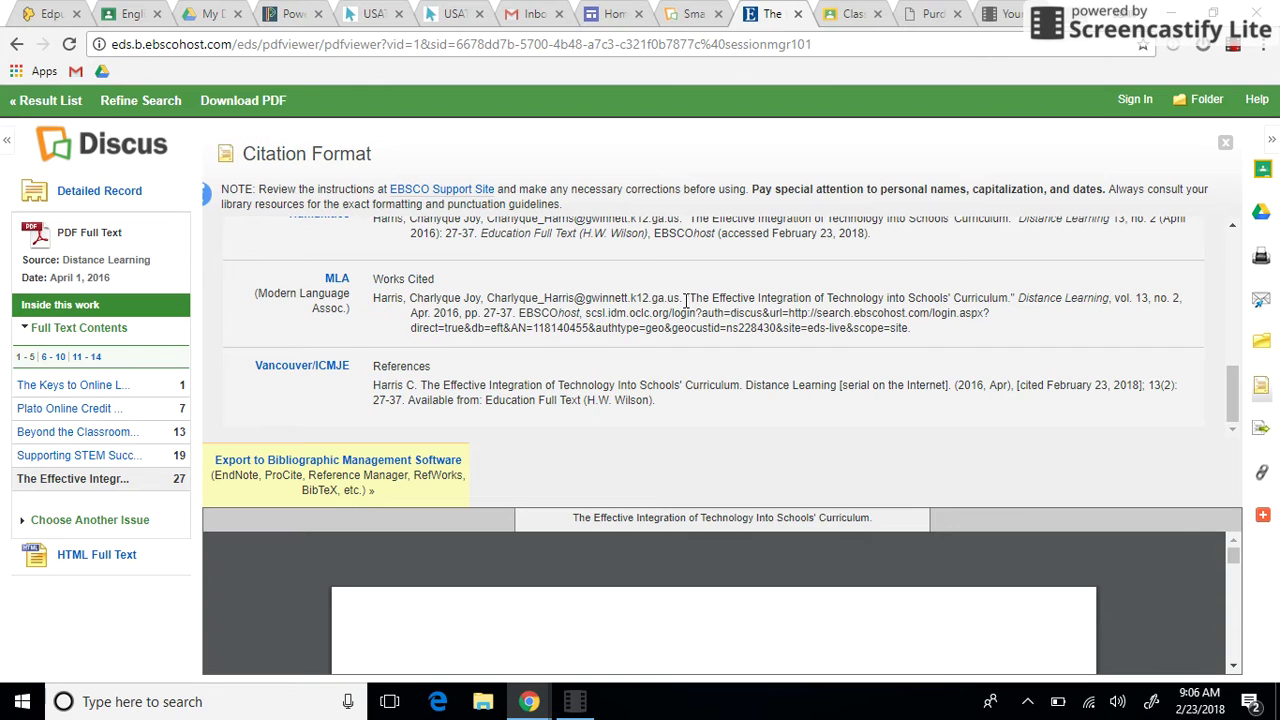
drag(686, 298, 488, 303)
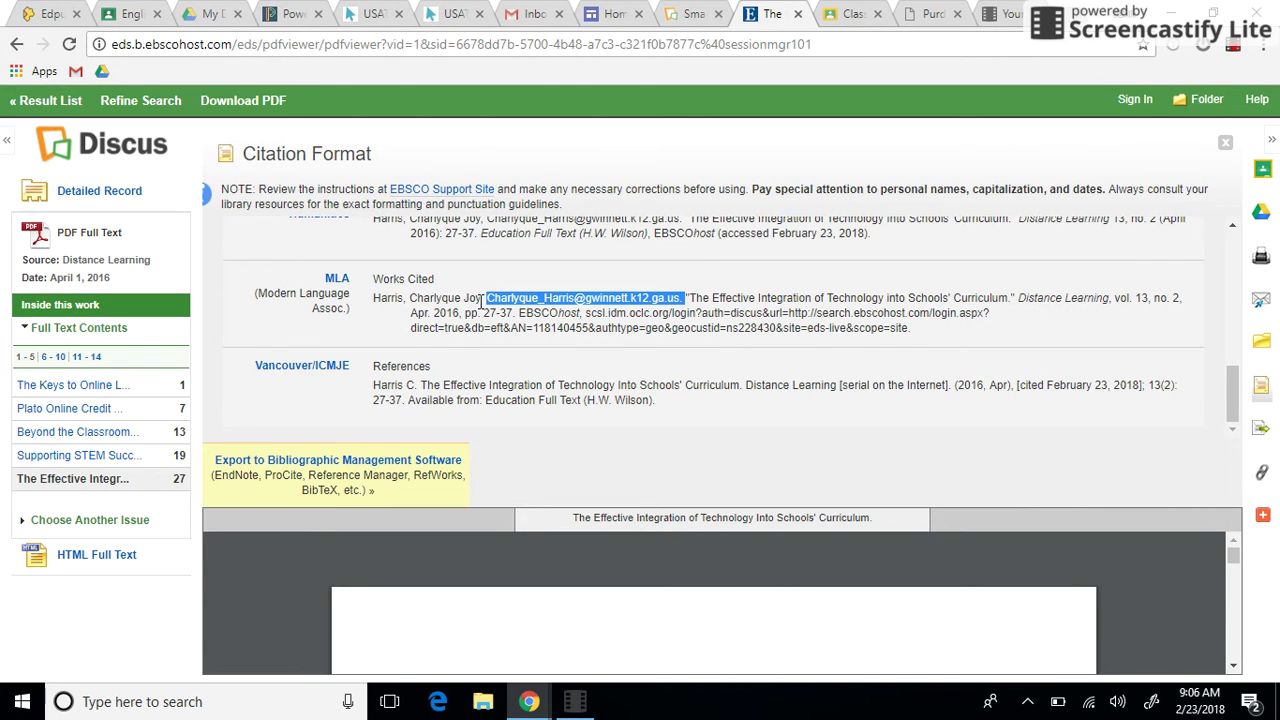
click(696, 328)
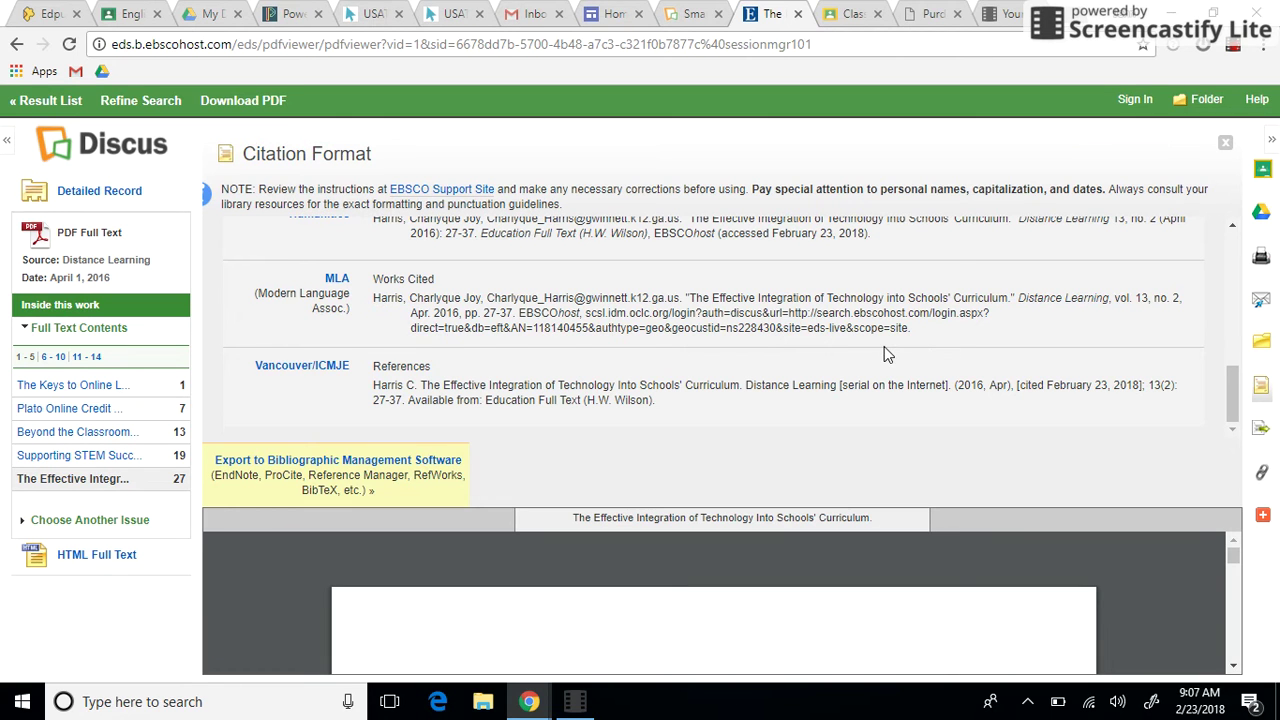
- Highlight the author's e-mail address in the MLA citation, then switch to Screencastify's recordings
scroll(742, 346, up, 8)
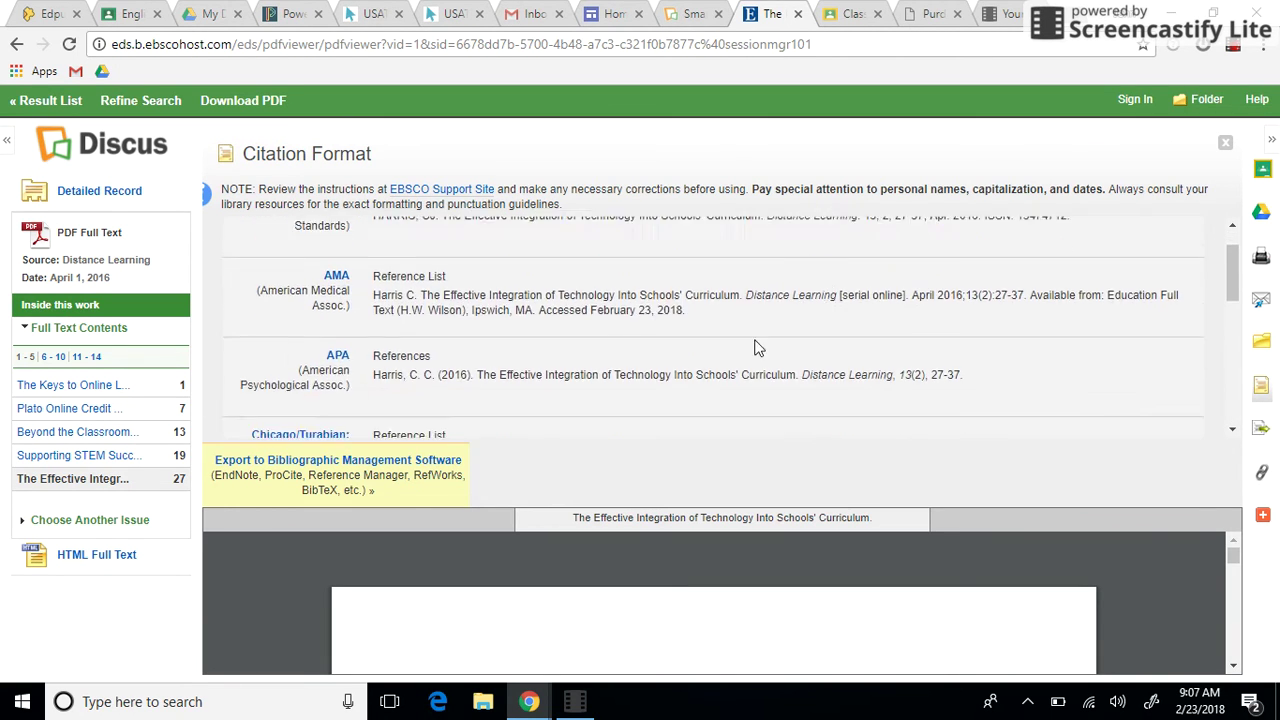
scroll(754, 346, down, 8)
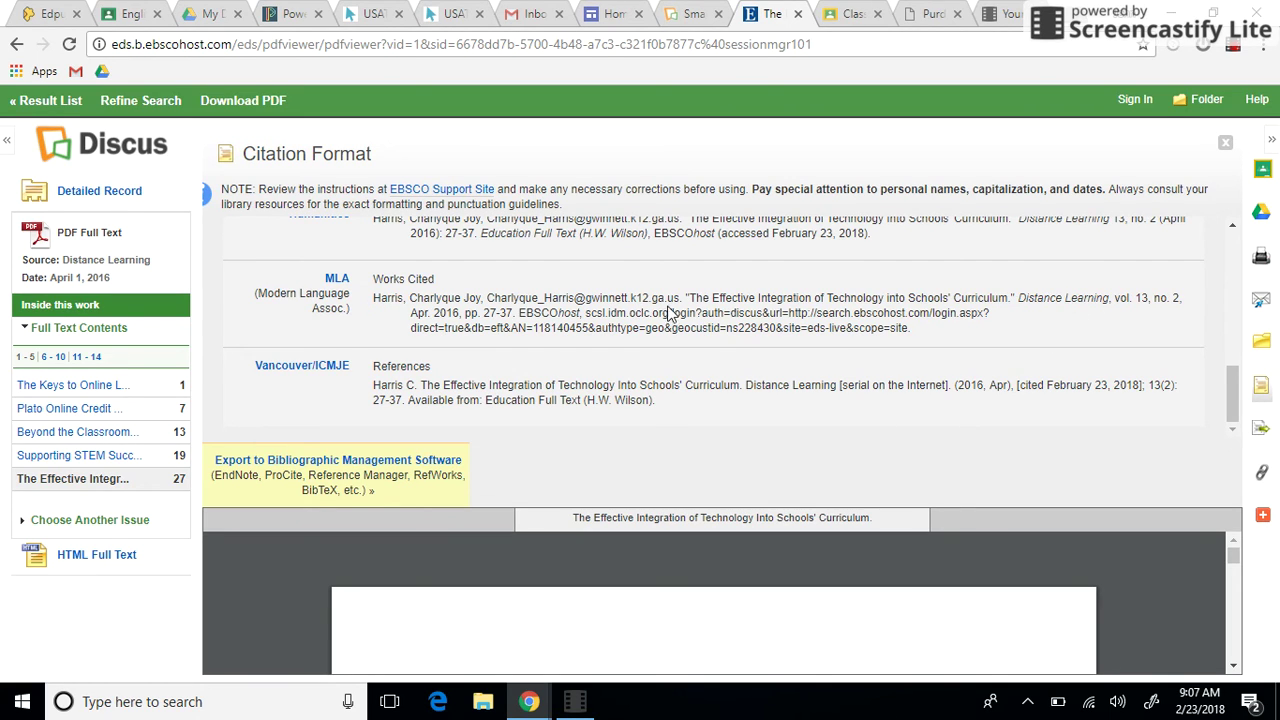
drag(680, 298, 489, 298)
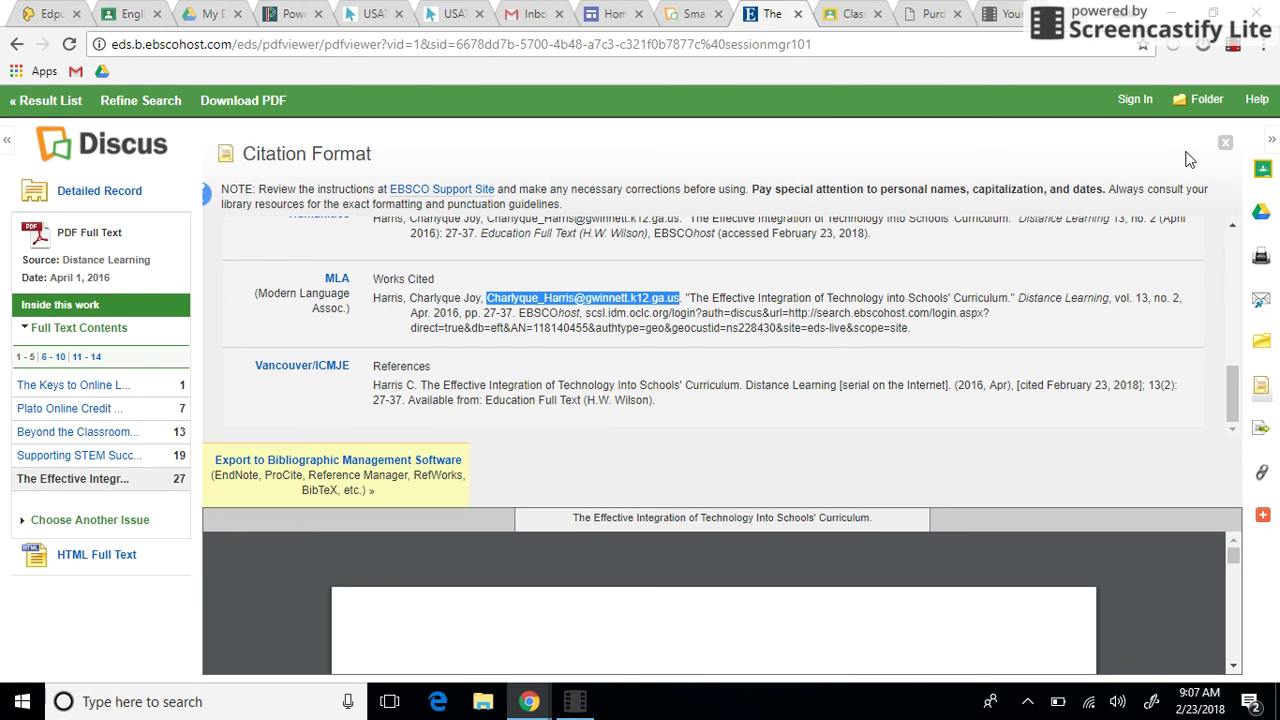
click(1010, 14)
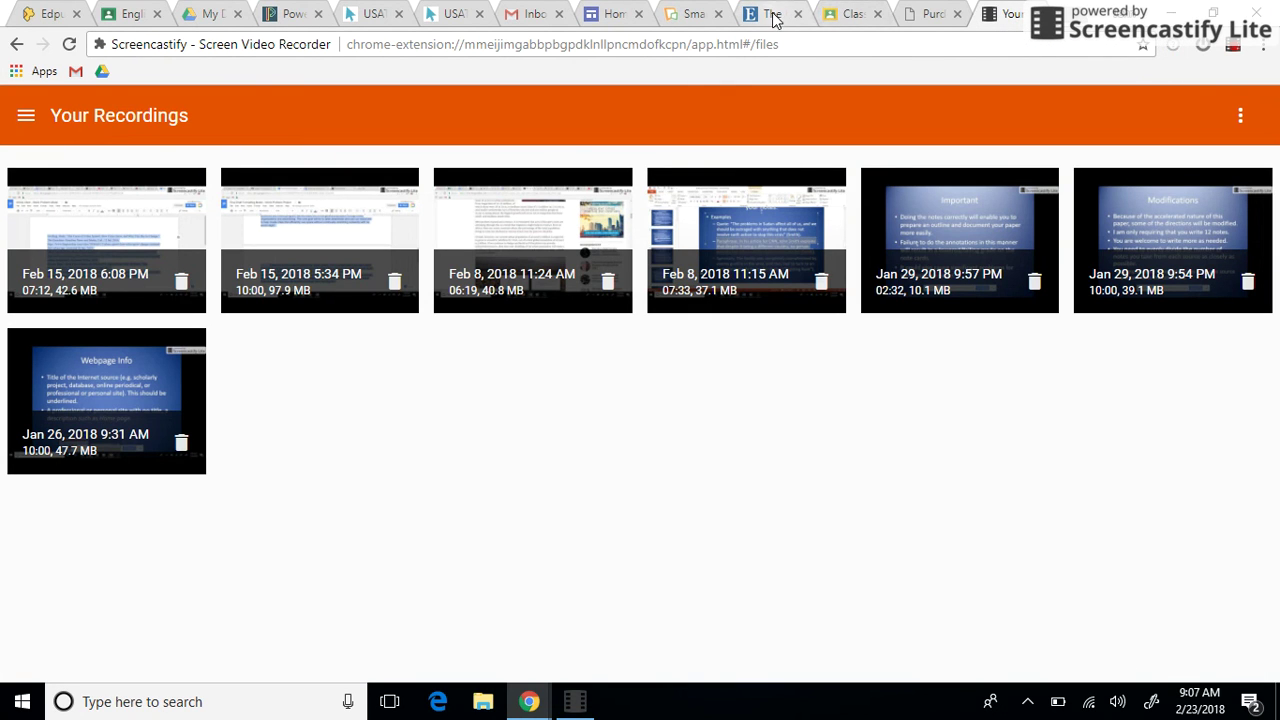
- Return to the Discus SmartSearch tab holding the technology in schools query
click(694, 14)
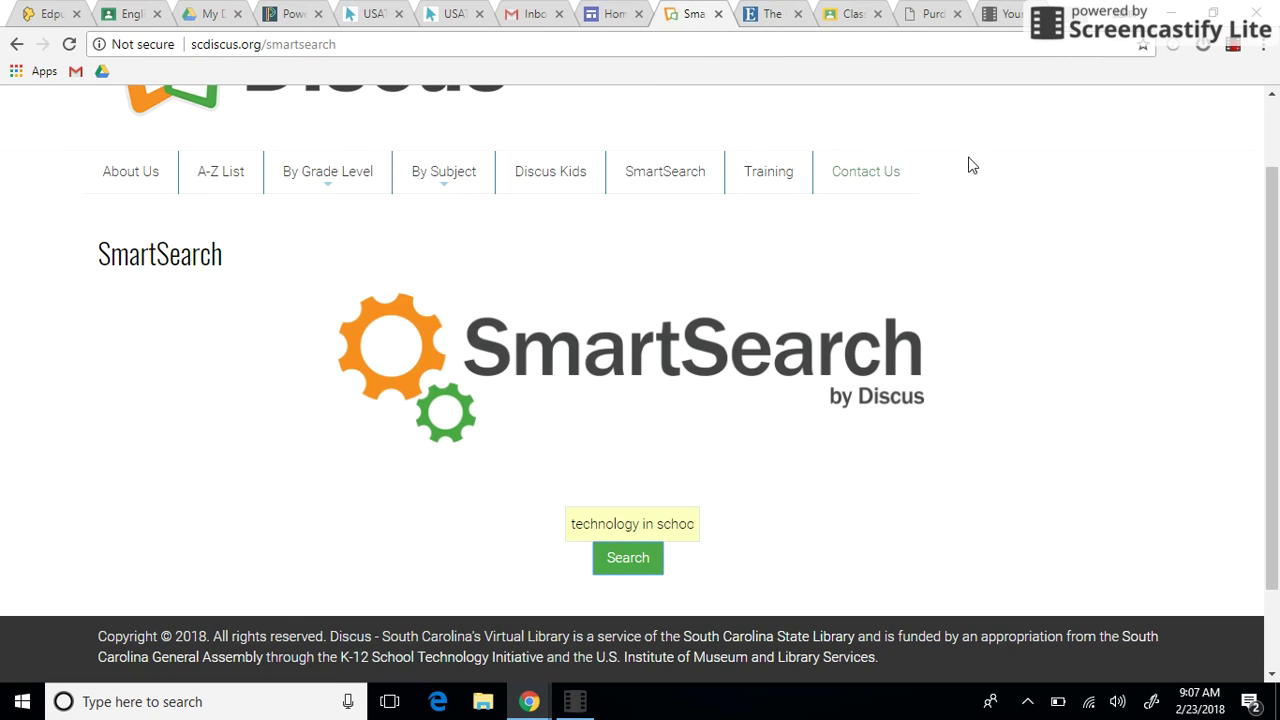